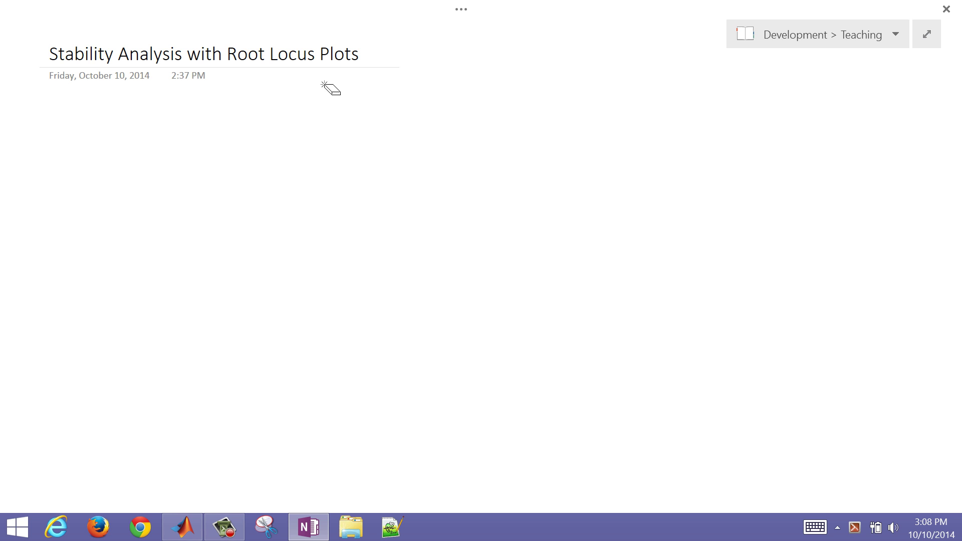
Step: Draw the process block with input and output lines and write the transfer function 0.1 e^(-20s) / (50s+1) inside it
mouse_move(269, 180)
left_mouse_down()
mouse_move(311, 185)
mouse_move(323, 156)
mouse_move(322, 213)
mouse_move(411, 209)
mouse_move(407, 156)
left_mouse_up()
left_click_drag(320, 150, 409, 154)
left_click_drag(351, 158, 400, 181)
left_click(360, 167)
left_click_drag(332, 191, 331, 206)
mouse_move(334, 191)
left_mouse_down()
mouse_move(351, 188)
mouse_move(358, 206)
left_mouse_up()
mouse_move(378, 195)
left_mouse_down()
mouse_move(379, 205)
mouse_move(385, 200)
left_mouse_up()
mouse_move(390, 194)
left_mouse_down()
mouse_move(390, 205)
mouse_move(445, 178)
left_mouse_up()
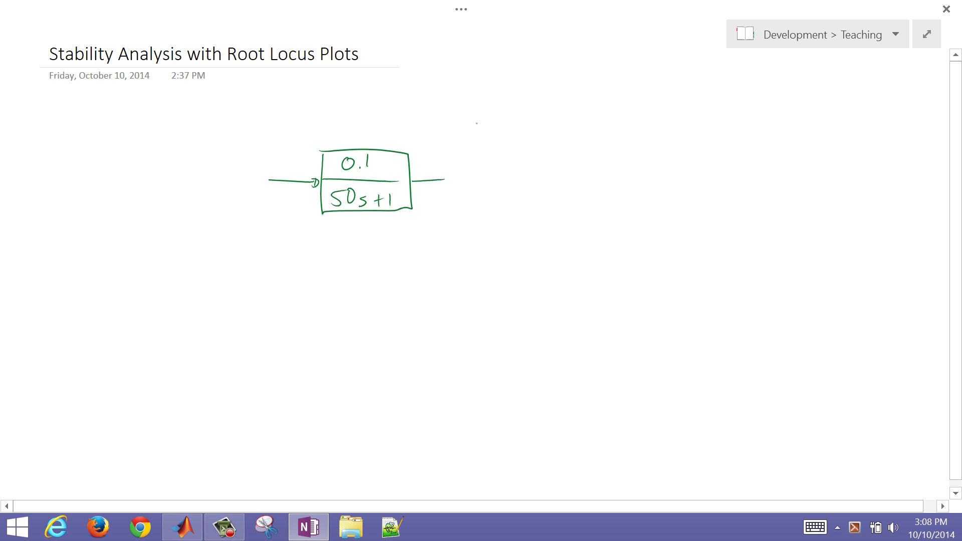
left_click_drag(380, 166, 404, 160)
Step: Draw the output arrow and the feedback loop back to a summing junction, with an empty controller block ahead of the process block
mouse_move(435, 182)
left_mouse_down()
mouse_move(502, 185)
mouse_move(473, 259)
mouse_move(169, 260)
mouse_move(167, 231)
left_mouse_up()
mouse_move(168, 164)
left_mouse_down()
mouse_move(157, 196)
mouse_move(169, 195)
left_mouse_up()
left_click_drag(151, 187, 156, 187)
left_click_drag(153, 183, 153, 190)
mouse_move(158, 193)
left_mouse_down()
mouse_move(203, 180)
mouse_move(241, 204)
mouse_move(211, 158)
left_mouse_up()
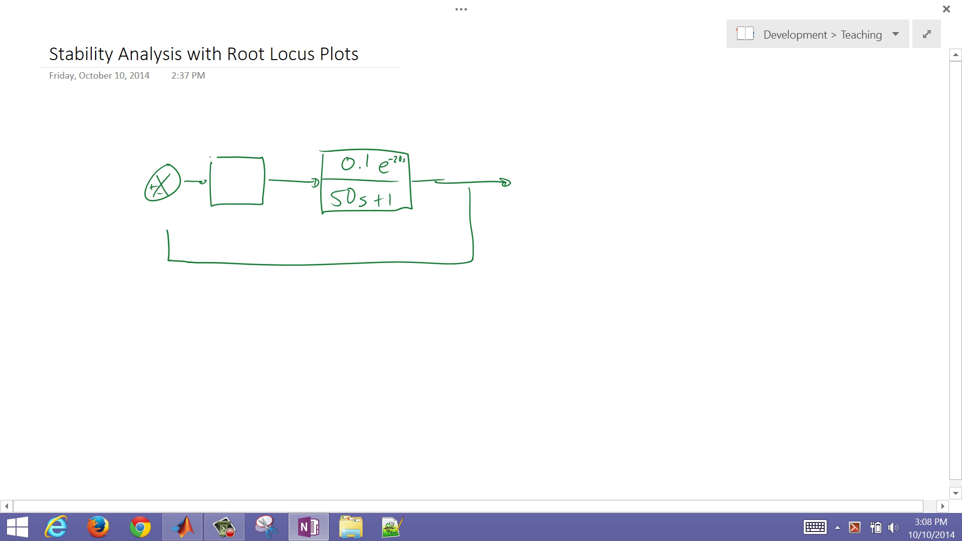
mouse_move(167, 231)
left_mouse_down()
mouse_move(163, 203)
mouse_move(167, 210)
left_mouse_up()
Step: Add the SP input arrow, label the output PV and write Kc in the controller block
mouse_move(99, 184)
left_mouse_down()
mouse_move(146, 187)
mouse_move(103, 174)
mouse_move(124, 169)
left_mouse_up()
left_click_drag(471, 161, 472, 175)
left_click_drag(470, 159, 473, 169)
left_click_drag(480, 159, 494, 158)
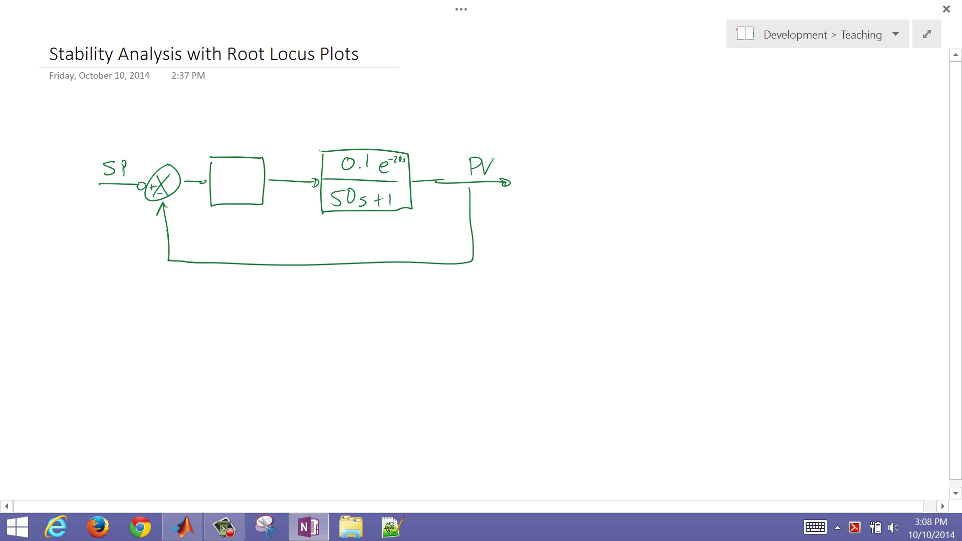
left_click_drag(230, 173, 225, 192)
mouse_move(244, 175)
left_mouse_down()
mouse_move(228, 191)
mouse_move(239, 196)
left_mouse_up()
left_click_drag(248, 191, 249, 196)
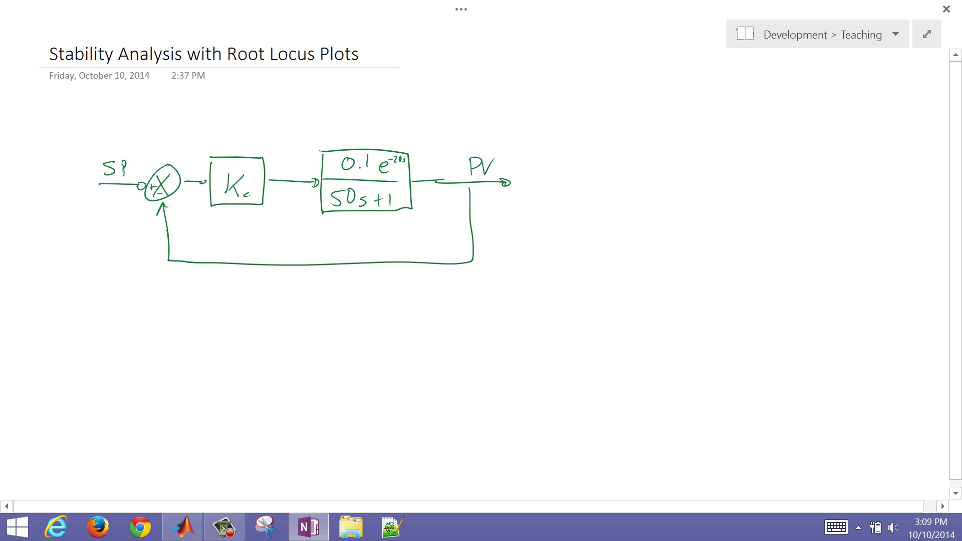
Step: Write the stability question "? ≤ Kc ≤ ?" beside the block diagram
mouse_move(687, 106)
left_mouse_down()
mouse_move(692, 145)
mouse_move(691, 128)
left_mouse_up()
mouse_move(693, 126)
left_mouse_down()
mouse_move(706, 145)
mouse_move(721, 146)
left_mouse_up()
left_click_drag(752, 117, 756, 130)
left_click_drag(745, 136, 782, 128)
left_click_drag(668, 116, 670, 131)
mouse_move(653, 138)
left_mouse_down()
mouse_move(667, 137)
mouse_move(637, 117)
mouse_move(630, 131)
left_mouse_up()
left_click(631, 139)
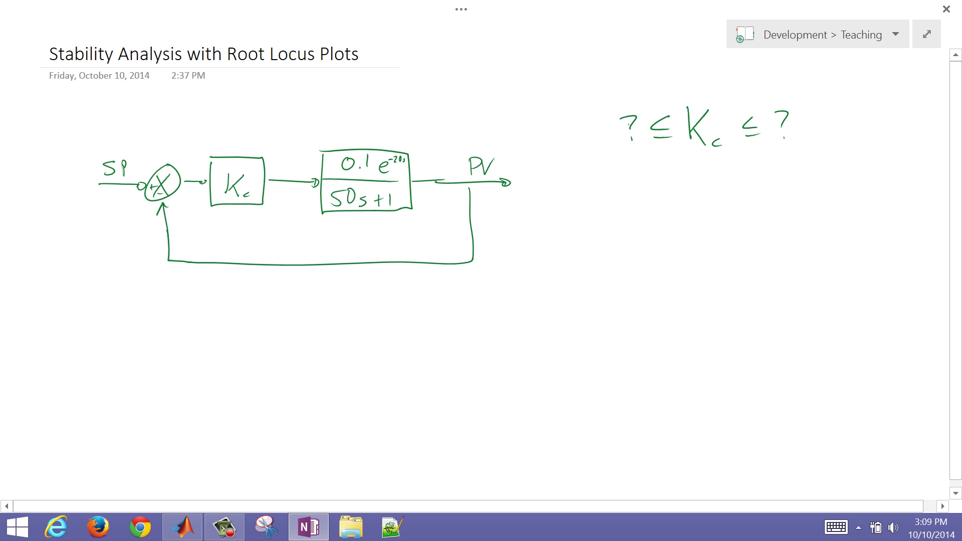
Step: Sketch a set-point step labelled SP and overlay one damped and one growing oscillating response
mouse_move(509, 231)
left_mouse_down()
mouse_move(558, 231)
mouse_move(553, 194)
mouse_move(657, 193)
left_mouse_up()
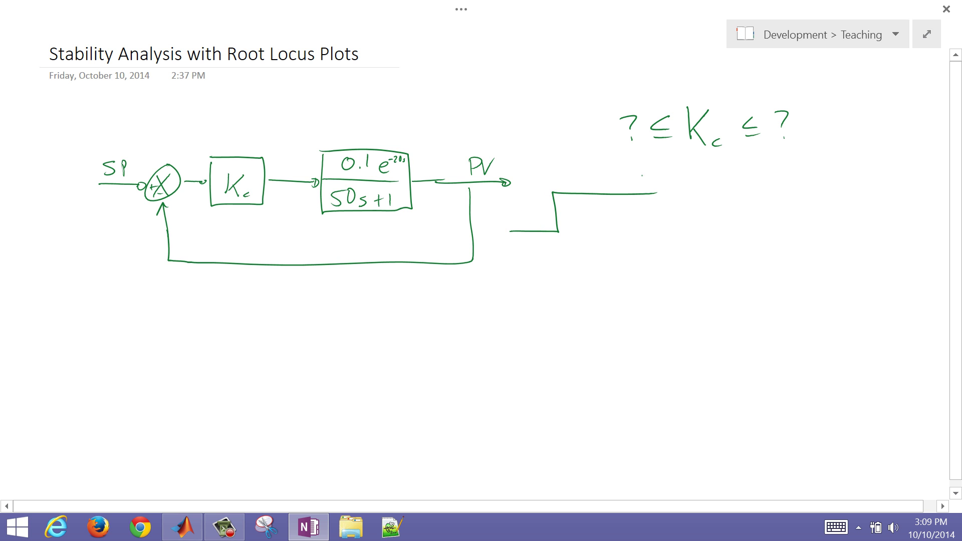
mouse_move(528, 244)
left_mouse_down()
mouse_move(522, 252)
mouse_move(536, 248)
mouse_move(534, 230)
mouse_move(572, 210)
mouse_move(585, 174)
mouse_move(603, 188)
mouse_move(606, 218)
mouse_move(627, 198)
mouse_move(633, 213)
mouse_move(646, 197)
mouse_move(695, 204)
left_mouse_up()
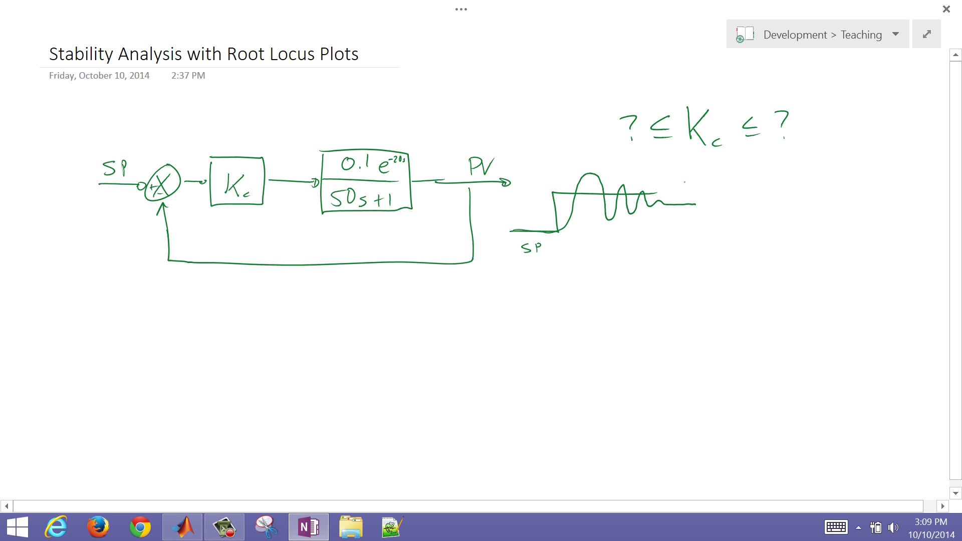
mouse_move(530, 232)
left_mouse_down()
mouse_move(600, 151)
mouse_move(623, 213)
mouse_move(646, 150)
mouse_move(672, 262)
mouse_move(694, 177)
left_mouse_up()
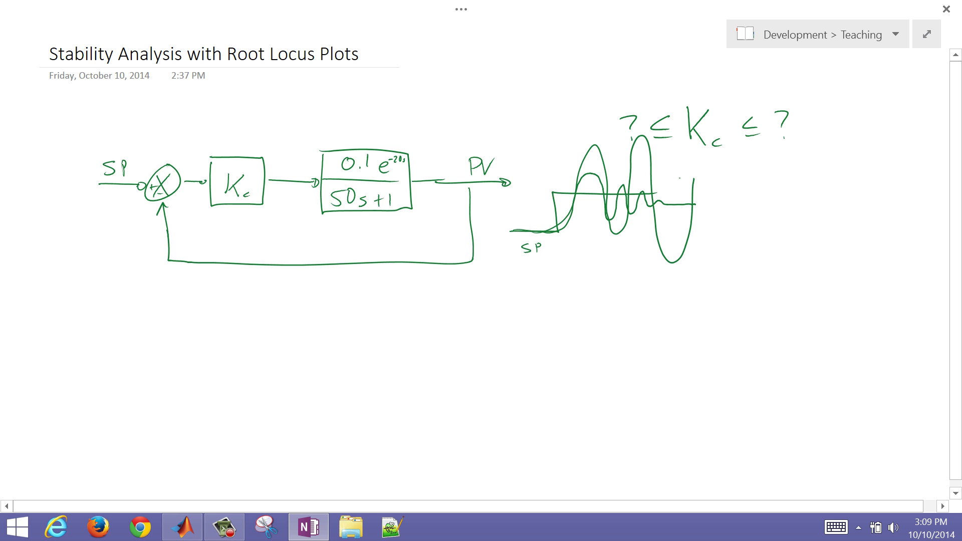
Step: Sketch one levelling and two diverging downward responses under the set-point step, and circle the lower-limit question mark of the Kc inequality
mouse_move(571, 226)
left_mouse_down()
mouse_move(603, 230)
mouse_move(732, 293)
left_mouse_up()
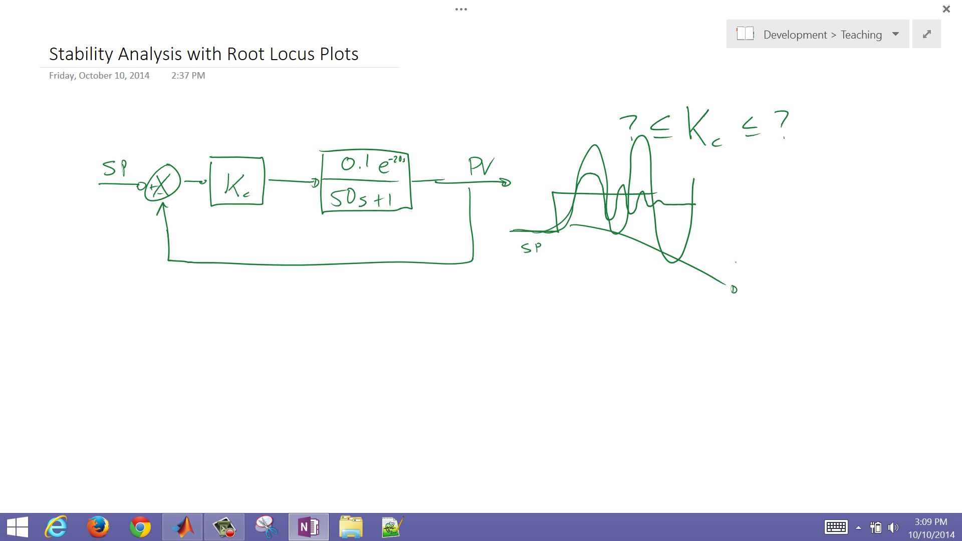
left_click_drag(633, 96, 626, 91)
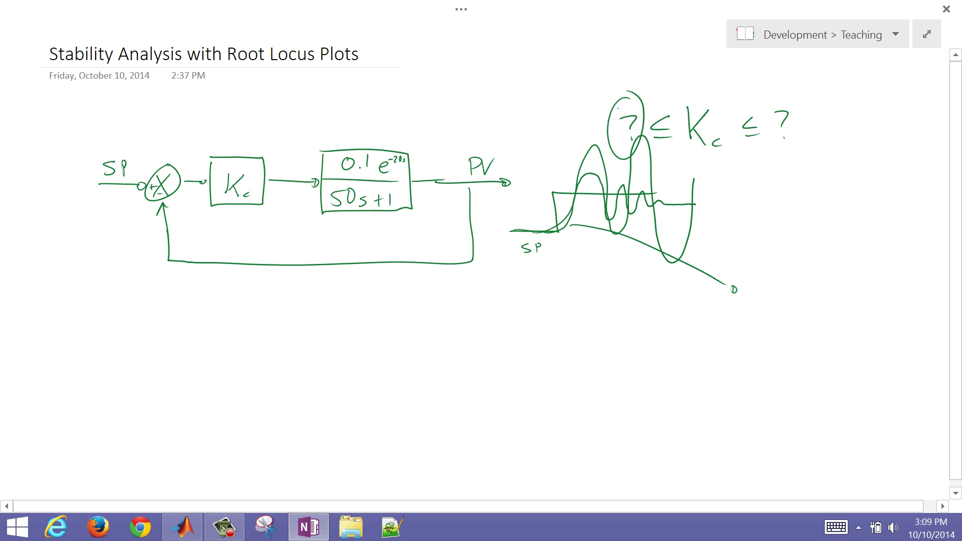
mouse_move(509, 241)
left_mouse_down()
mouse_move(570, 244)
mouse_move(648, 293)
mouse_move(711, 305)
mouse_move(842, 298)
left_mouse_up()
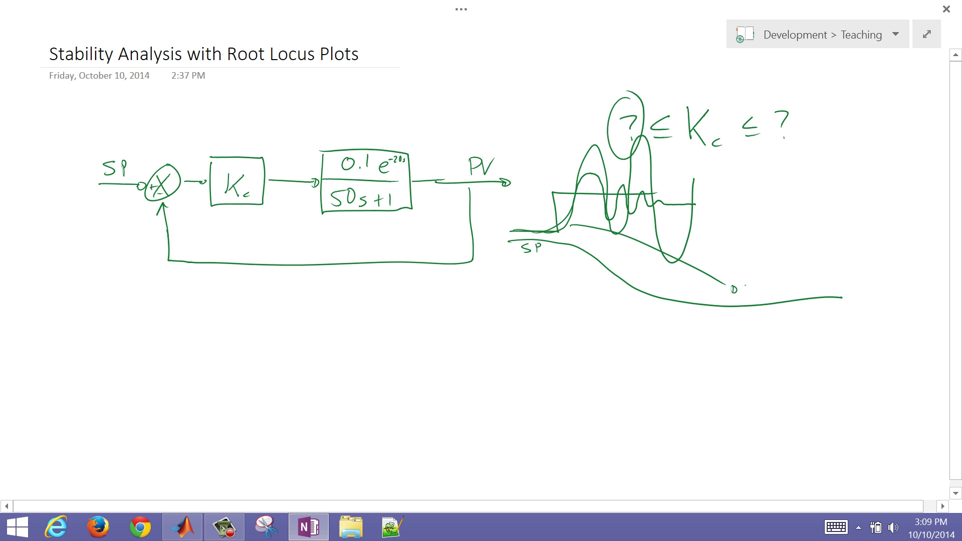
mouse_move(508, 242)
left_mouse_down()
mouse_move(580, 247)
mouse_move(667, 291)
mouse_move(733, 343)
mouse_move(789, 412)
left_mouse_up()
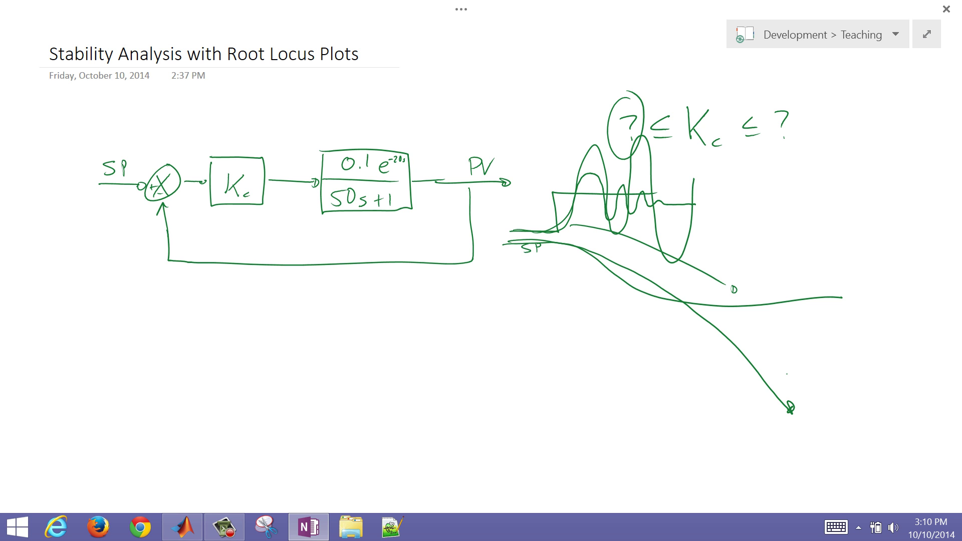
Step: Circle the delay term in the process block and write e^(-20s) with the heading Padé beneath the diagram
mouse_move(396, 153)
left_mouse_down()
mouse_move(376, 158)
mouse_move(406, 153)
left_mouse_up()
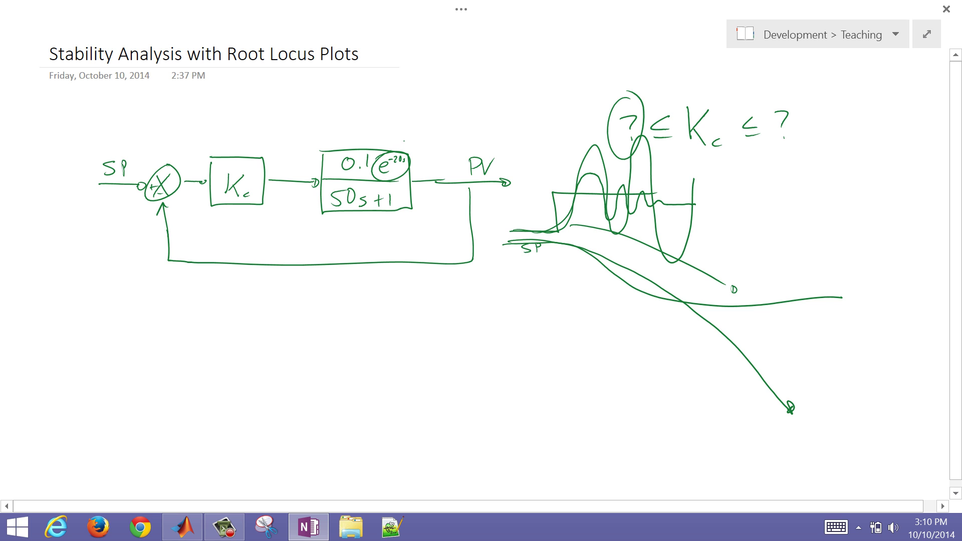
left_click_drag(240, 367, 262, 374)
mouse_move(263, 341)
left_mouse_down()
mouse_move(288, 346)
mouse_move(299, 333)
mouse_move(305, 343)
left_mouse_up()
mouse_move(375, 289)
left_mouse_down()
mouse_move(381, 316)
mouse_move(377, 304)
left_mouse_up()
left_click(400, 311)
left_click_drag(397, 307, 404, 314)
mouse_move(414, 306)
left_mouse_down()
mouse_move(415, 289)
mouse_move(417, 315)
left_mouse_up()
mouse_move(421, 306)
left_mouse_down()
mouse_move(430, 309)
mouse_move(429, 288)
left_mouse_up()
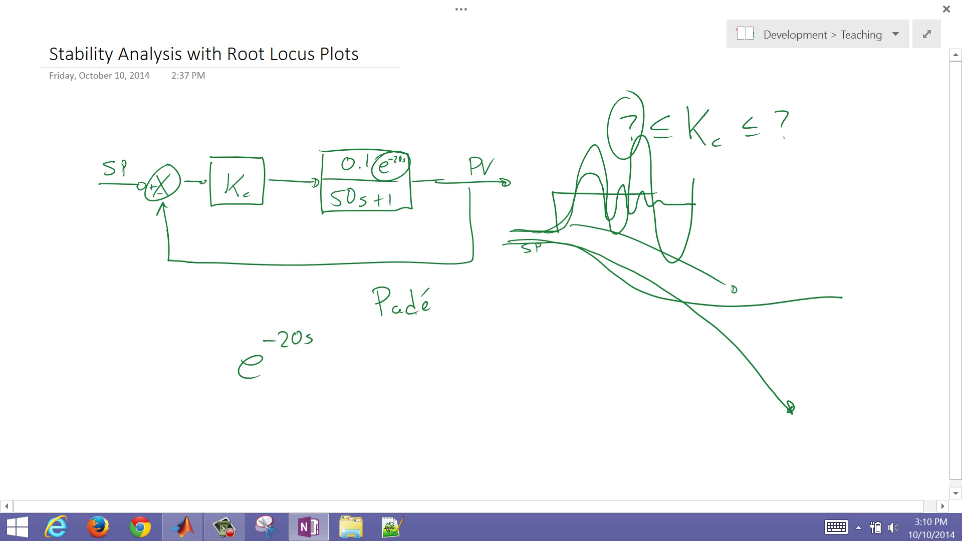
Step: Generalize the delay exponent to -θp s and complete the Padé approximation as (1 - θ/2 s) / (1 + θ/2 s)
left_click_drag(321, 362, 337, 367)
mouse_move(289, 336)
left_mouse_down()
mouse_move(301, 330)
mouse_move(290, 345)
mouse_move(294, 324)
left_mouse_up()
left_click_drag(281, 337, 295, 347)
mouse_move(380, 332)
left_mouse_down()
mouse_move(380, 357)
mouse_move(433, 329)
mouse_move(442, 358)
mouse_move(457, 351)
left_mouse_up()
left_click_drag(371, 368, 480, 366)
left_click_drag(383, 381, 384, 404)
mouse_move(405, 386)
left_mouse_down()
mouse_move(406, 400)
mouse_move(414, 392)
left_mouse_up()
mouse_move(436, 380)
left_mouse_down()
mouse_move(431, 391)
mouse_move(446, 393)
left_mouse_up()
left_click_drag(434, 398, 445, 405)
left_click_drag(462, 386, 456, 396)
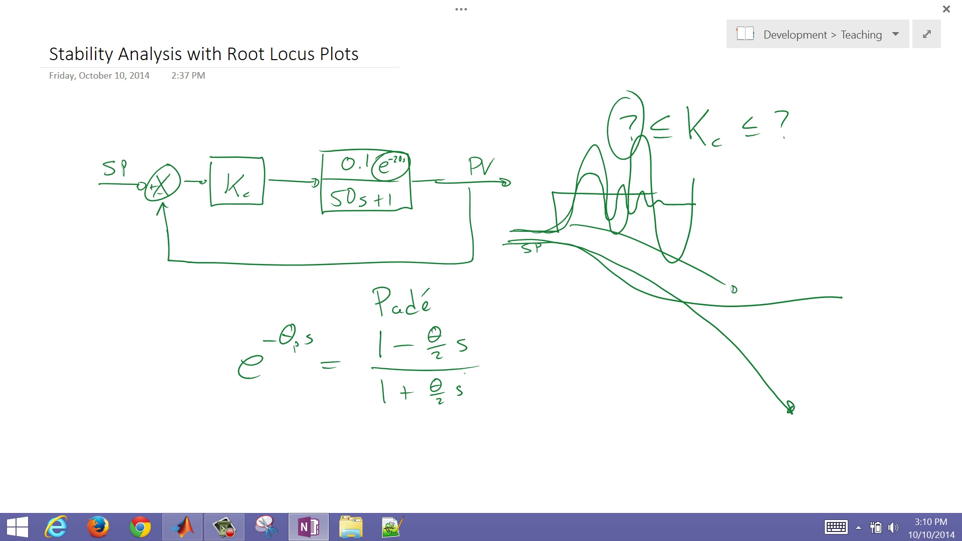
Step: Switch to MATLAB, clear all workspace variables and clear the command window
key("alt+Tab")
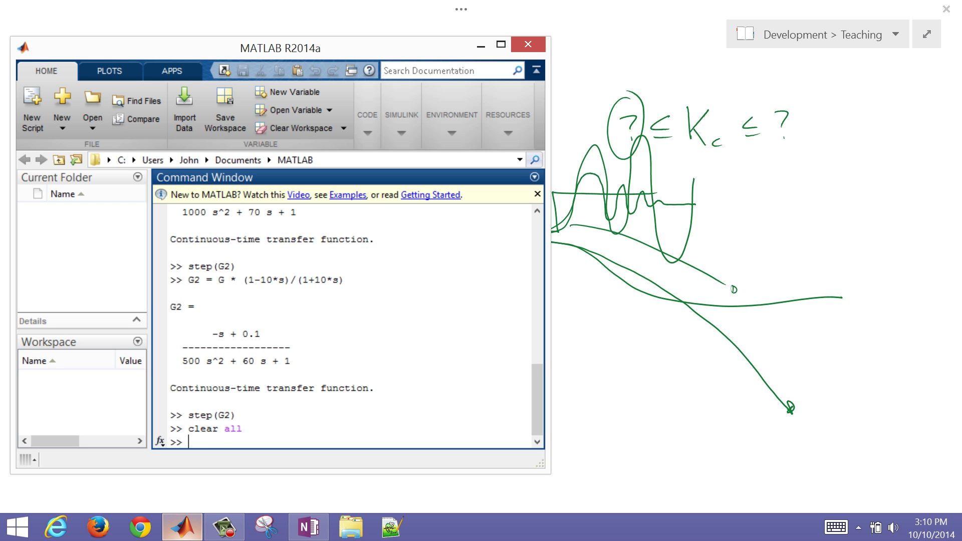
type("clear al")
key("BackSpace")
type("ll")
key("Return")
type("clc")
key("Return")
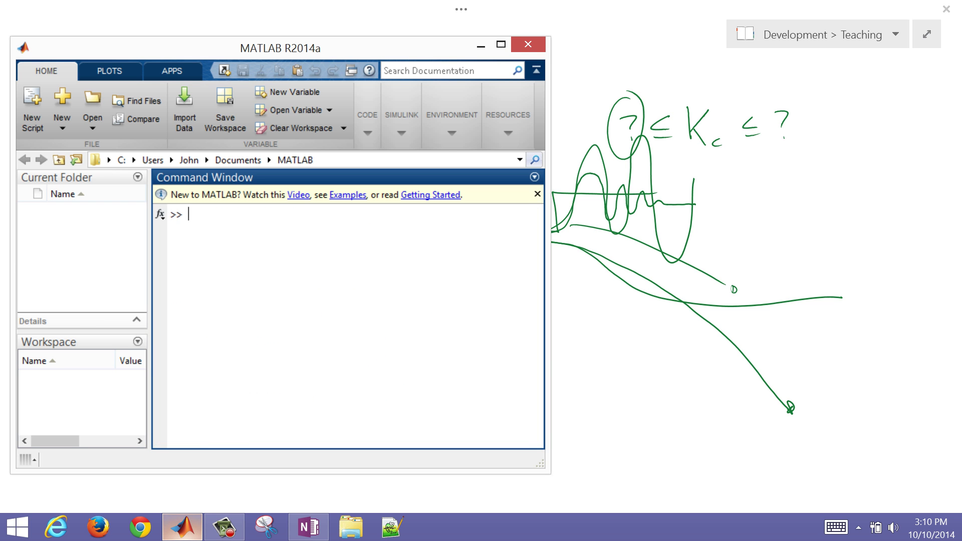
Step: Define the Laplace variable s = tf('s') and the transfer function G = 0.1 / (50*s+1)
type("s = tf('s')")
key("Return")
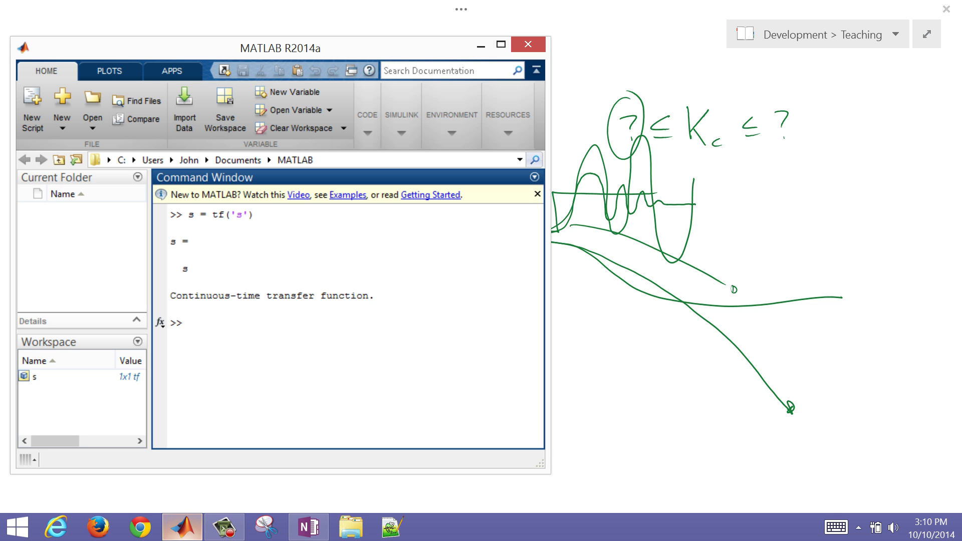
type("G = 0.1 /")
type(" 50")
key("BackSpace")
key("BackSpace")
type("(50*s+1)")
key("Return")
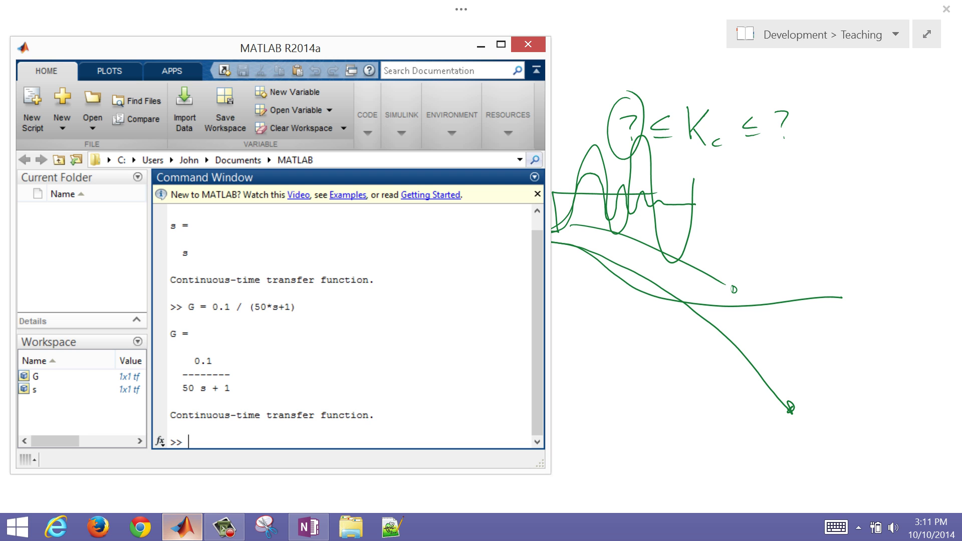
Step: Plot the step response of G, move the figure beside the command window and turn hold on
type("step(G)")
key("Return")
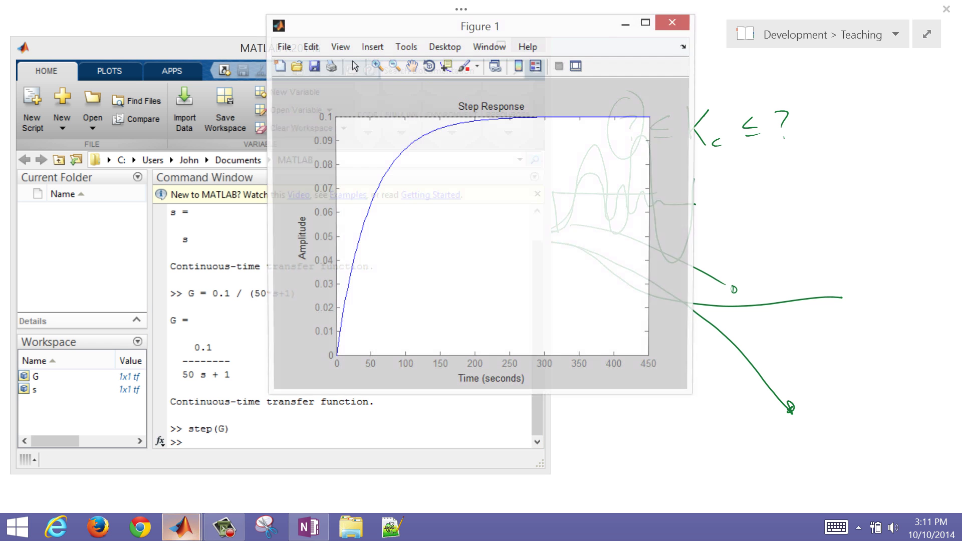
left_click_drag(481, 20, 749, 86)
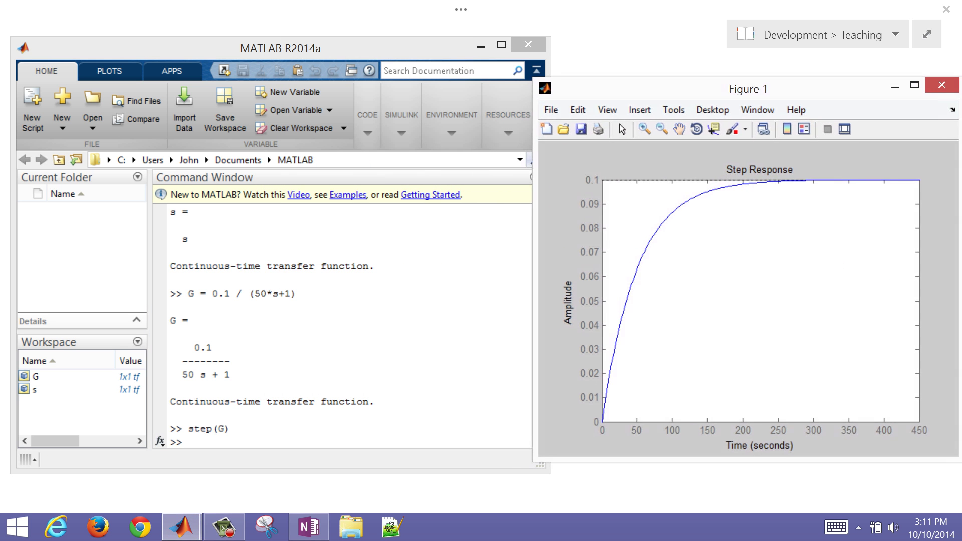
left_click(314, 434)
type("hold on")
key("Return")
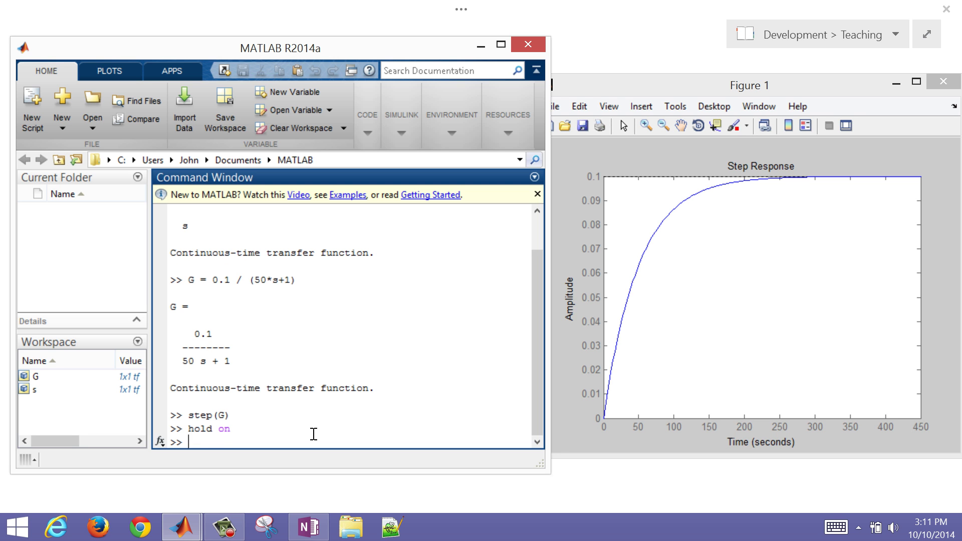
type("step(")
key("BackSpace")
key("BackSpace")
key("BackSpace")
key("BackSpace")
key("BackSpace")
Step: Define the delayed transfer function G1 = G * exp(-20*s)
type("G")
type(" =")
key("BackSpace")
key("BackSpace")
key("BackSpace")
type("1 = G * exp(")
type("20*s)")
key("Return")
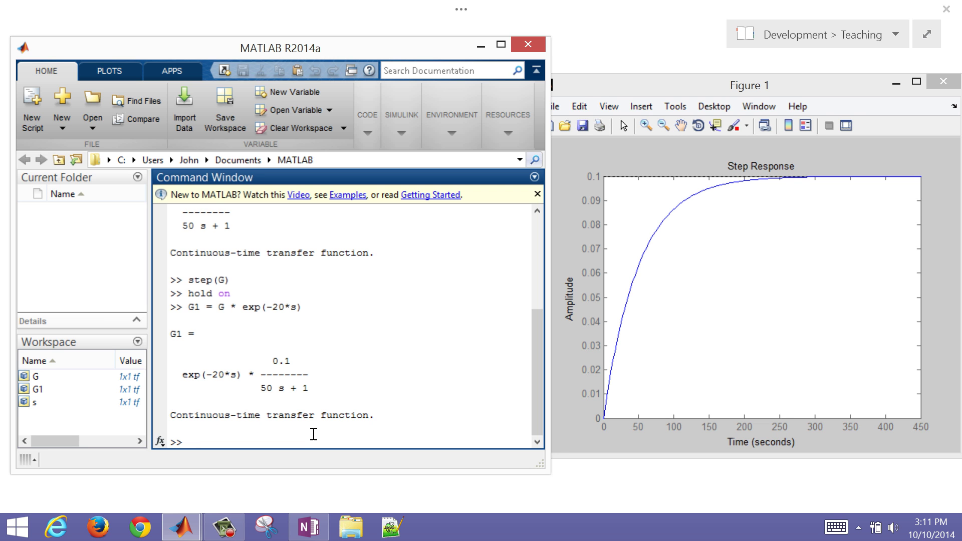
Step: Overlay the step response of G1 on the held plot
type("st")
key("BackSpace")
key("BackSpace")
type("step(G1)")
key("Return")
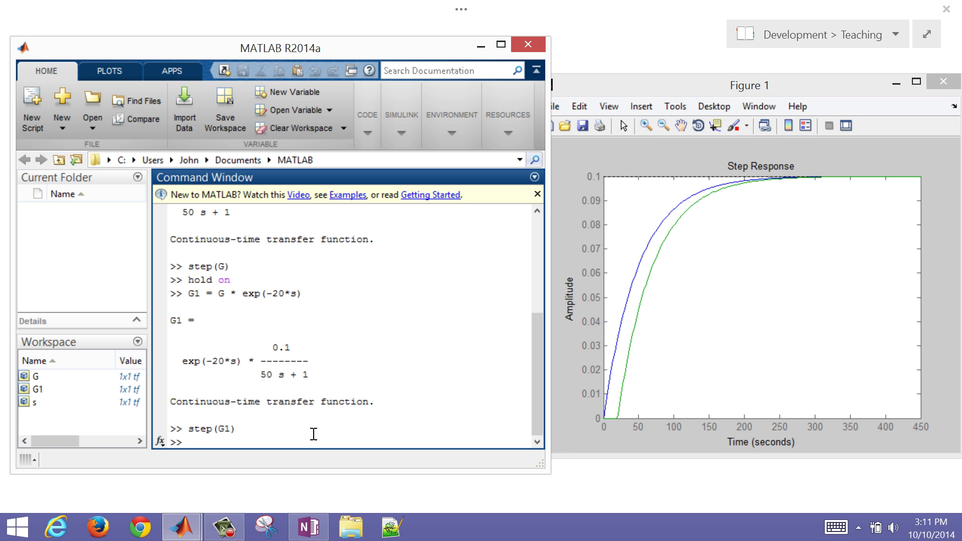
Step: Define the Padé-approximated transfer function G2 = G * (1-10*s)/(1+10*s)
type("G2 = G * (1-20/2*s)/(")
key("Left")
key("Left")
key("Left")
key("Left")
key("Left")
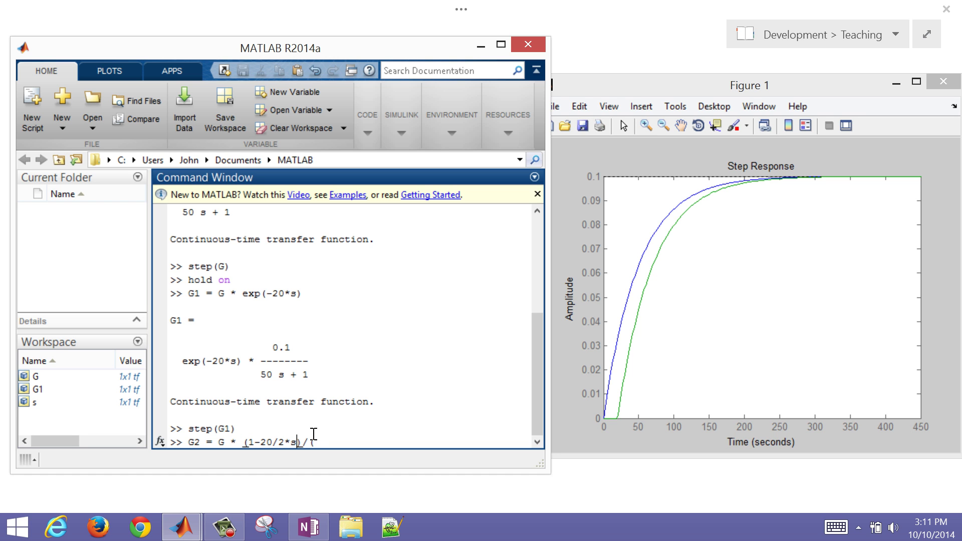
key("BackSpace")
key("BackSpace")
key("BackSpace")
key("BackSpace")
type("10*s)/(1+10*s)")
key("Return")
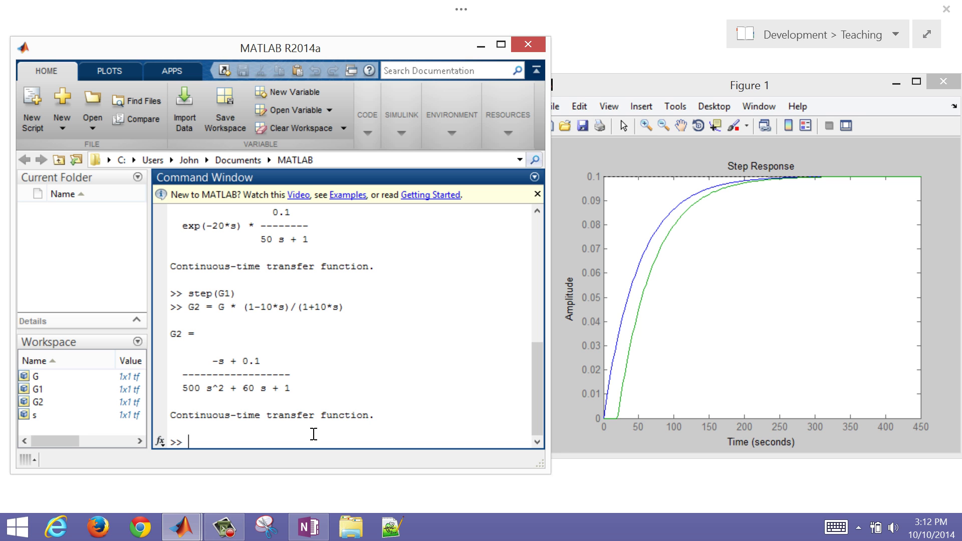
Step: Overlay the step response of G2, minimize Figure 1 and move the MATLAB window aside to uncover the block diagram
type("step(G2)")
key("Return")
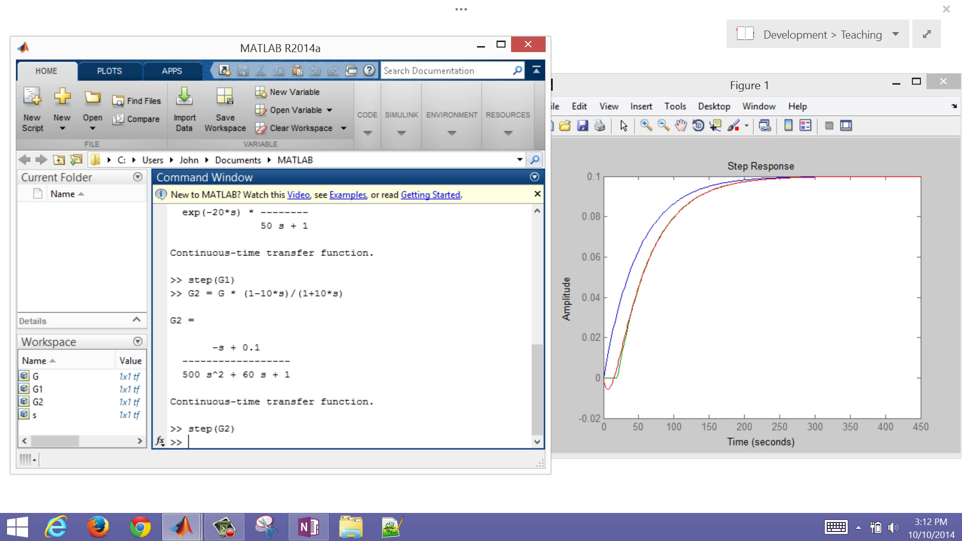
left_click(894, 81)
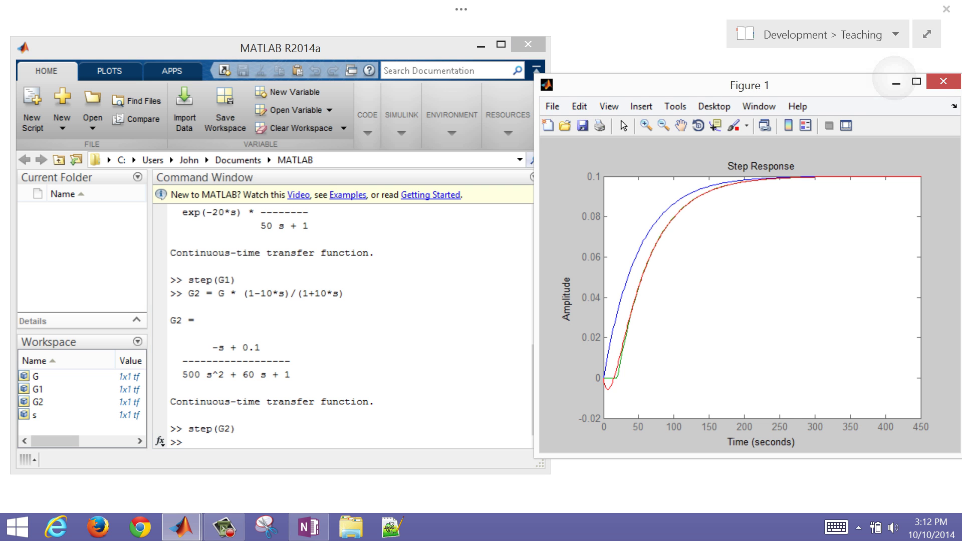
left_click_drag(281, 48, 642, 57)
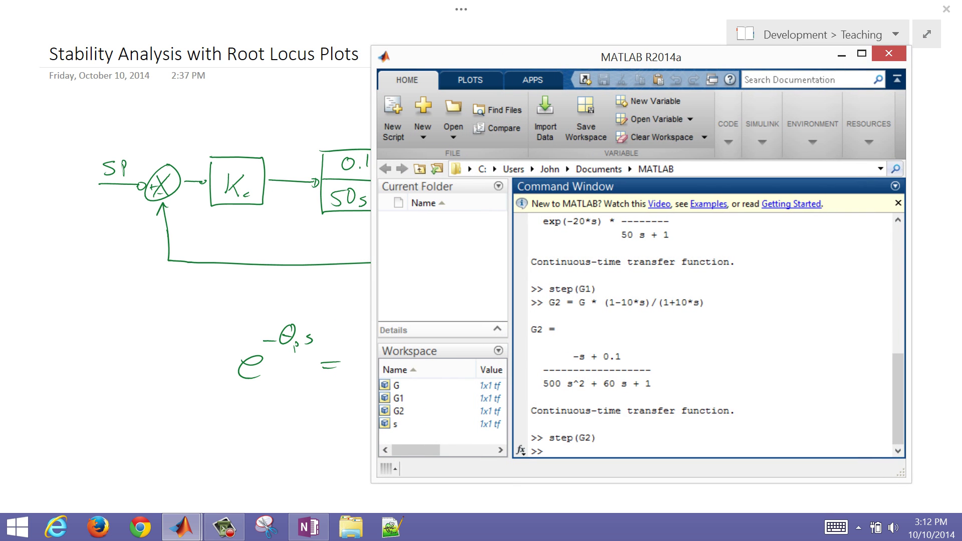
Step: Try to plot the root locus of G2 in the current figure, then bring up Figure 1 and minimize it again
type("rlocus(G2)")
key("Return")
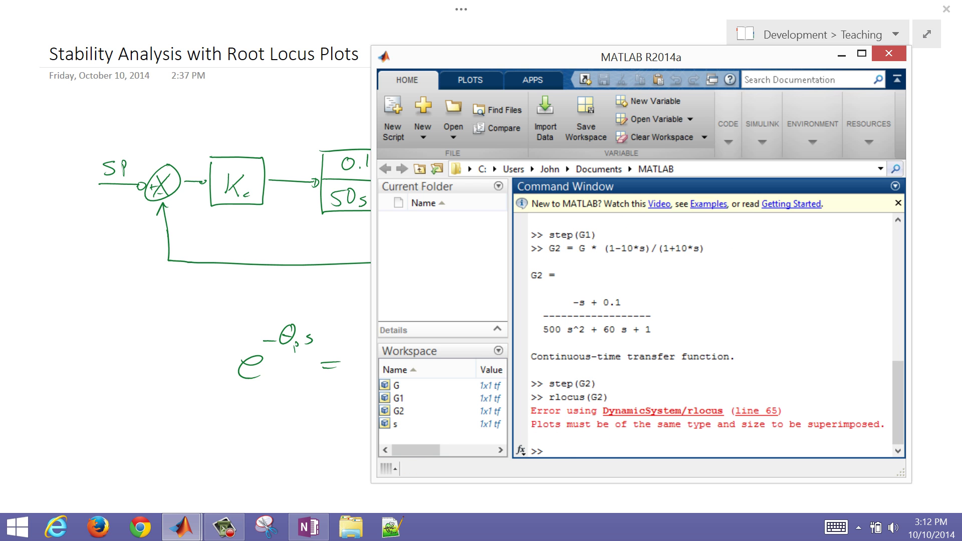
left_click(181, 527)
left_click(267, 454)
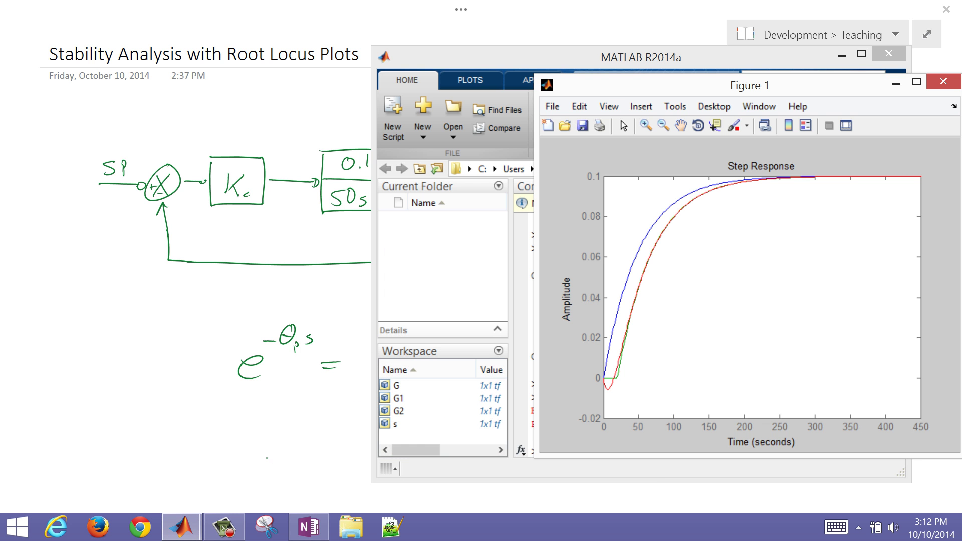
left_click(896, 82)
Step: Create a new figure with figure(2) and move its window beside the command window
type("fg")
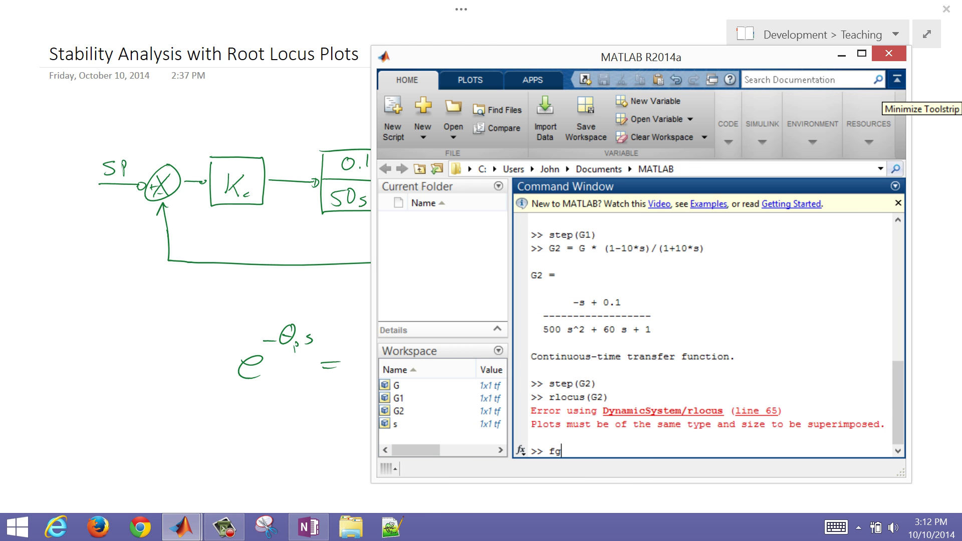
key("BackSpace")
type("igure(2)")
key("Return")
left_click_drag(471, 25, 235, 59)
left_click(642, 444)
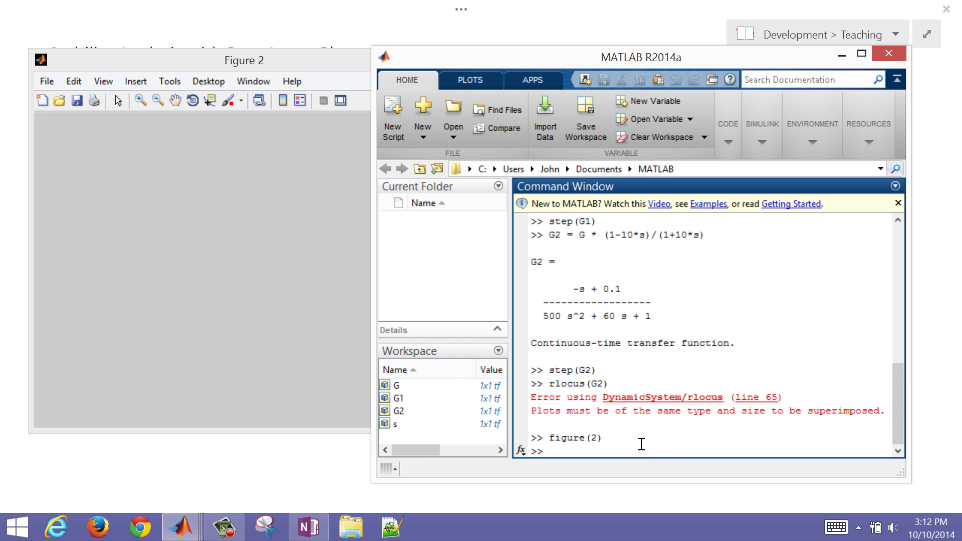
Step: Plot the root locus of G2 in Figure 2 and maximize the figure window
key("Up")
key("Up")
key("Return")
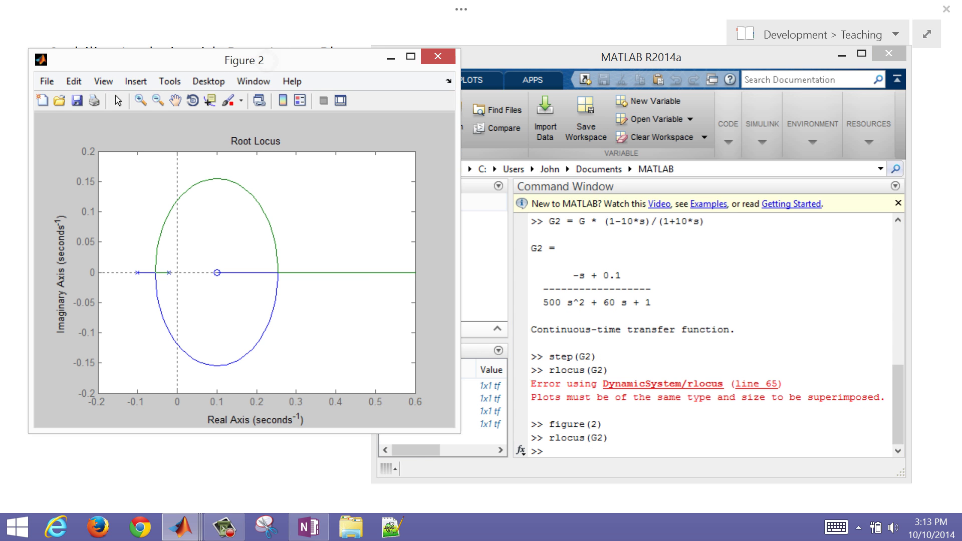
key("super+Up")
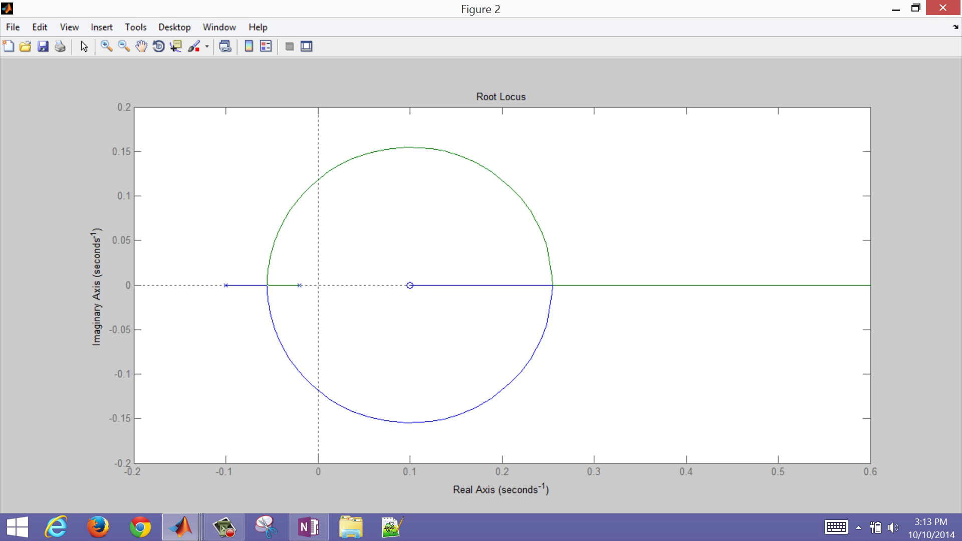
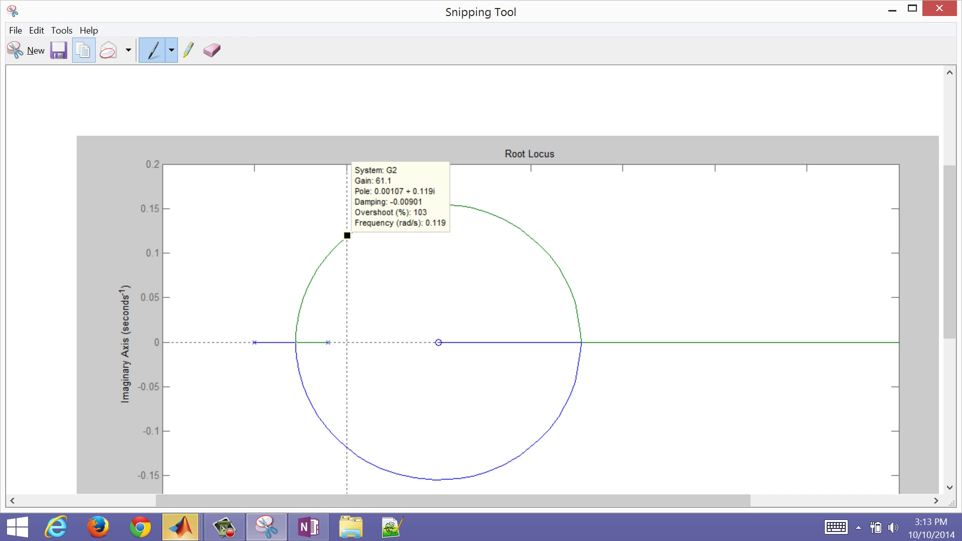
Step: Switch to the OneNote page and paste the captured root locus plot below the Padé approximation
key("alt+Tab")
scroll(481, 250, "down", 5)
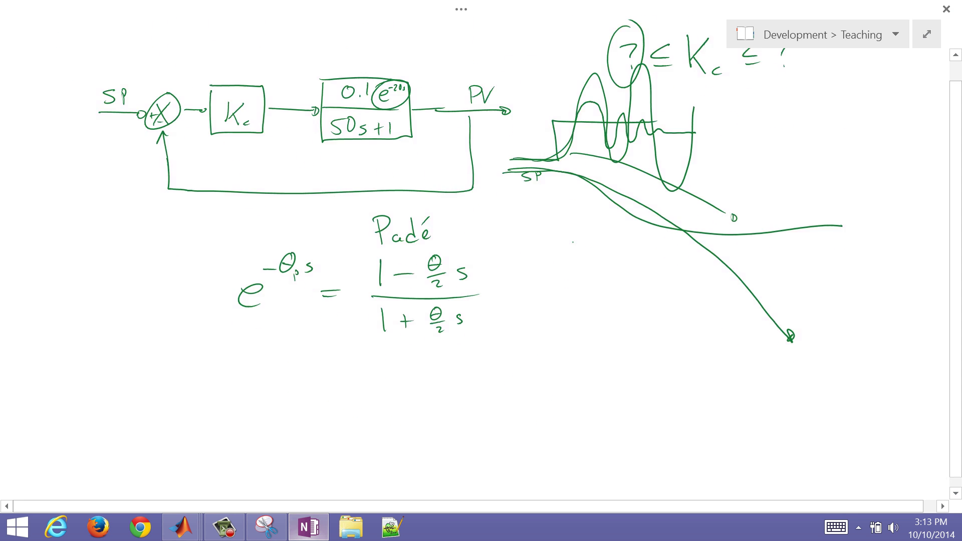
right_click(82, 247)
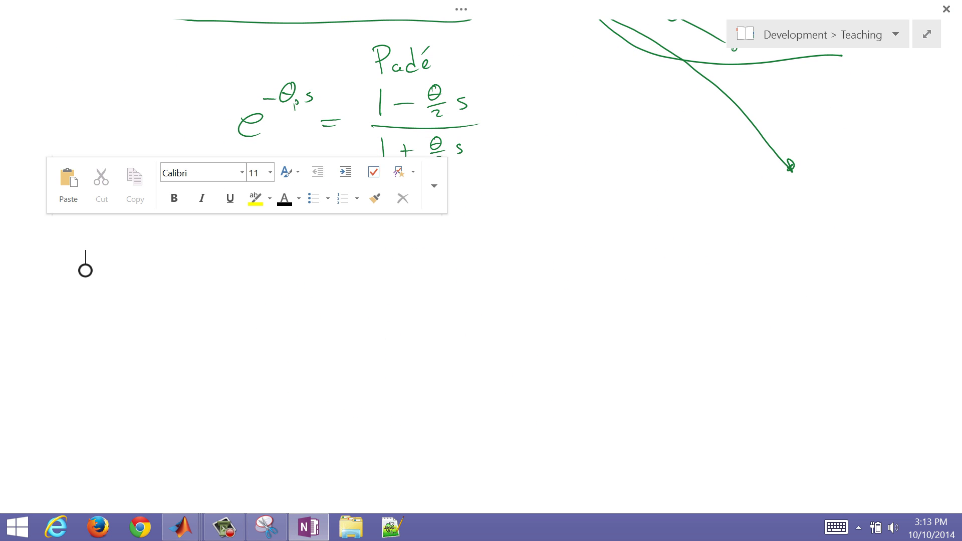
left_click(80, 201)
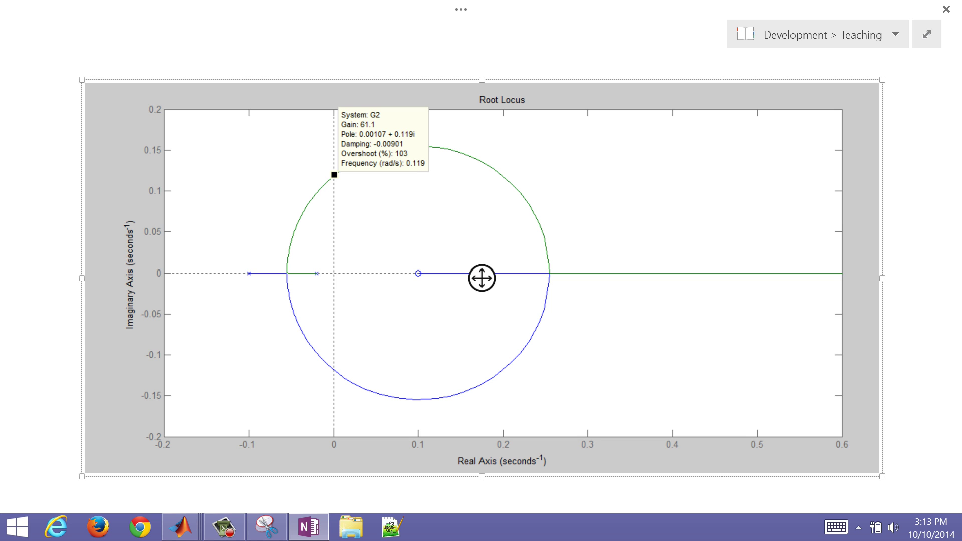
Step: Handwrite the labels Im above the vertical axis and Re near the far end of the real axis of the pasted plot
mouse_move(328, 54)
left_mouse_down()
mouse_move(327, 93)
mouse_move(342, 52)
left_mouse_up()
left_click_drag(316, 94, 366, 86)
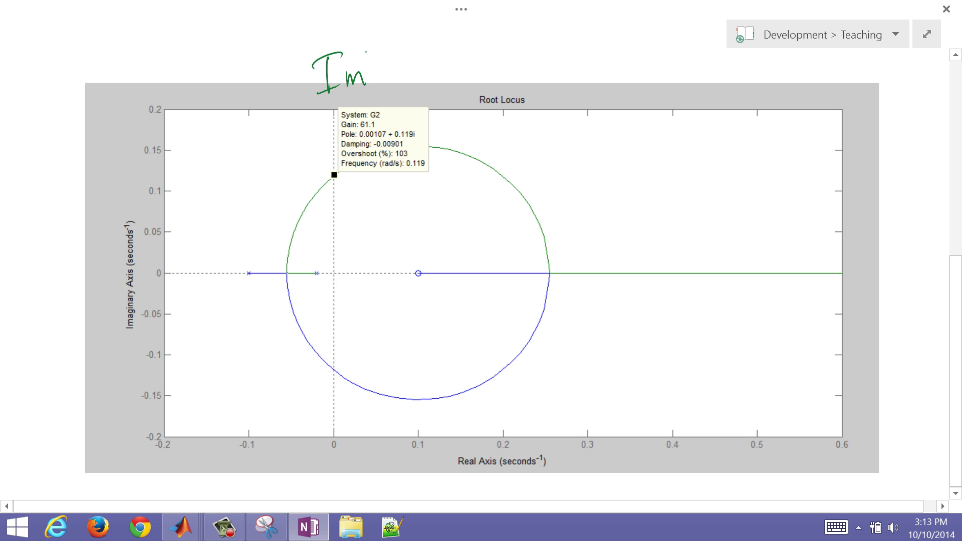
mouse_move(800, 242)
left_mouse_down()
mouse_move(803, 266)
mouse_move(812, 251)
mouse_move(838, 267)
left_mouse_up()
Step: Write the example root -2 + 3i, correct it to -0.2 + 0.1i, and mark its location on the plot
left_click_drag(622, 169, 732, 177)
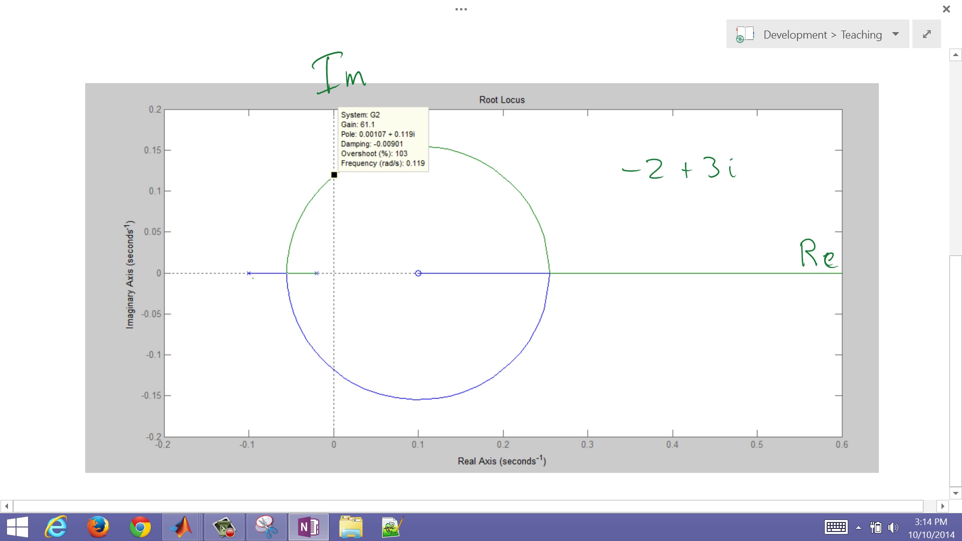
left_click_drag(637, 165, 640, 168)
left_click_drag(696, 161, 715, 178)
left_click_drag(166, 273, 164, 274)
mouse_move(159, 184)
left_mouse_down()
mouse_move(173, 206)
mouse_move(158, 199)
left_mouse_up()
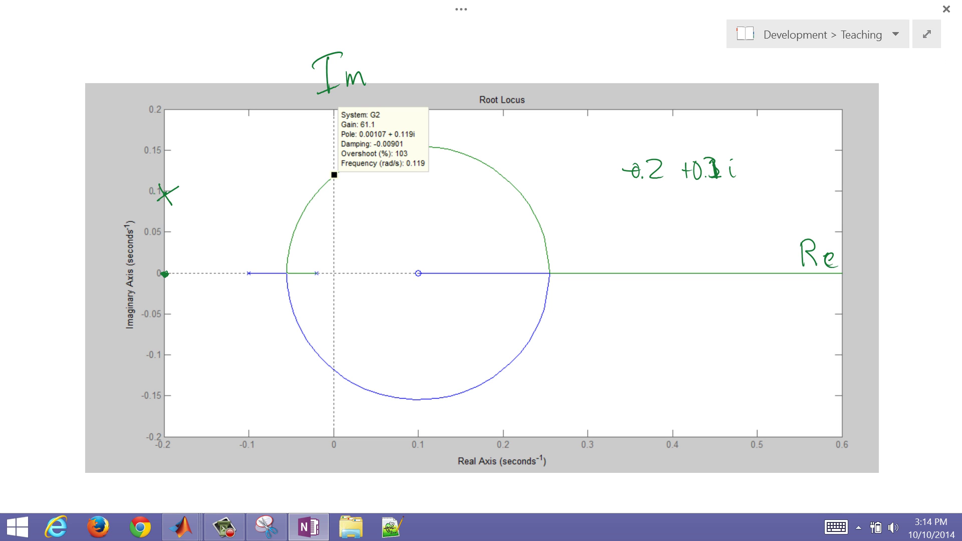
Step: Draw arrows away from the imaginary axis and label the negative side Stable and the positive side Unstable
mouse_move(319, 134)
left_mouse_down()
mouse_move(257, 134)
mouse_move(267, 132)
left_mouse_up()
mouse_move(321, 400)
left_mouse_down()
mouse_move(276, 397)
mouse_move(289, 401)
left_mouse_up()
mouse_move(209, 375)
left_mouse_down()
mouse_move(193, 396)
mouse_move(255, 375)
left_mouse_up()
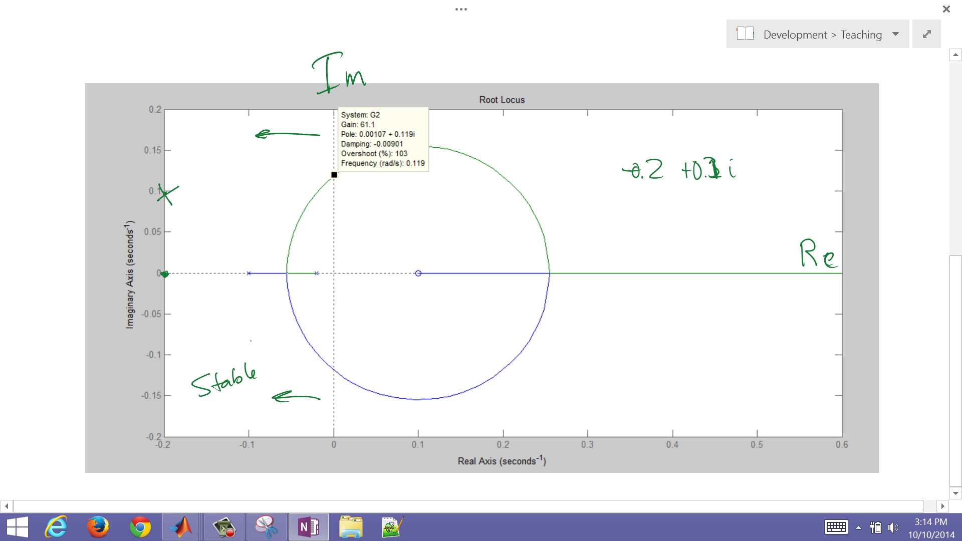
mouse_move(349, 412)
left_mouse_down()
mouse_move(442, 412)
mouse_move(478, 404)
left_mouse_up()
mouse_move(482, 401)
left_mouse_down()
mouse_move(484, 419)
mouse_move(511, 413)
left_mouse_up()
left_click_drag(504, 407, 524, 409)
mouse_move(527, 391)
left_mouse_down()
mouse_move(534, 404)
mouse_move(552, 401)
left_mouse_up()
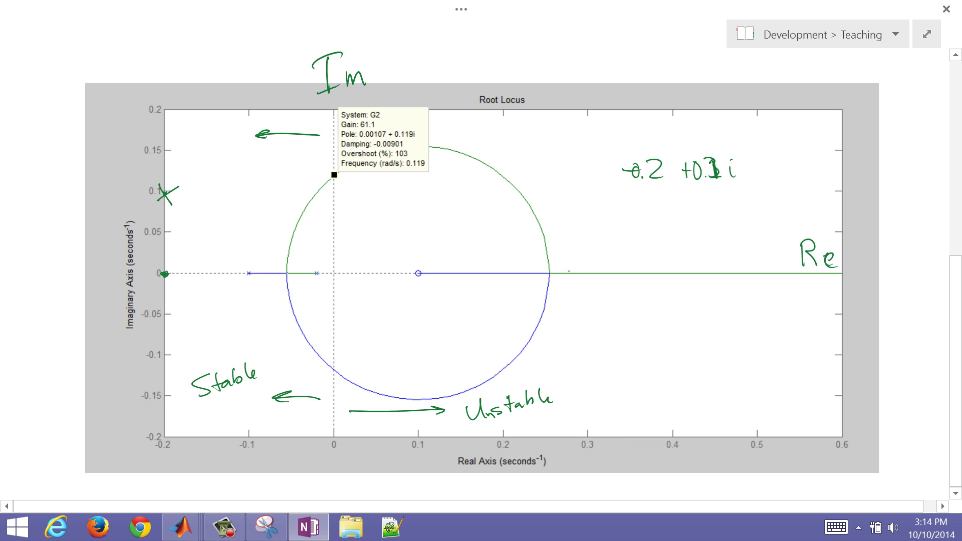
Step: Thicken the real-axis segment just beyond the circle and label it "not oscillate" with a pointer arrow
mouse_move(567, 274)
left_mouse_down()
mouse_move(613, 274)
mouse_move(547, 274)
left_mouse_up()
mouse_move(615, 247)
left_mouse_down()
mouse_move(600, 262)
mouse_move(630, 234)
left_mouse_up()
left_click_drag(635, 225, 635, 237)
left_click_drag(632, 232, 652, 246)
left_click_drag(667, 240, 672, 247)
left_click_drag(678, 229, 685, 247)
left_click_drag(692, 242, 696, 243)
left_click_drag(694, 238, 706, 243)
Step: Draw arrows above and below the real axis inside the circle, ending in X marks, and thicken the axis between them
mouse_move(512, 266)
left_mouse_down()
mouse_move(512, 236)
mouse_move(517, 247)
left_mouse_up()
left_click_drag(511, 287, 512, 315)
left_click_drag(507, 304, 601, 322)
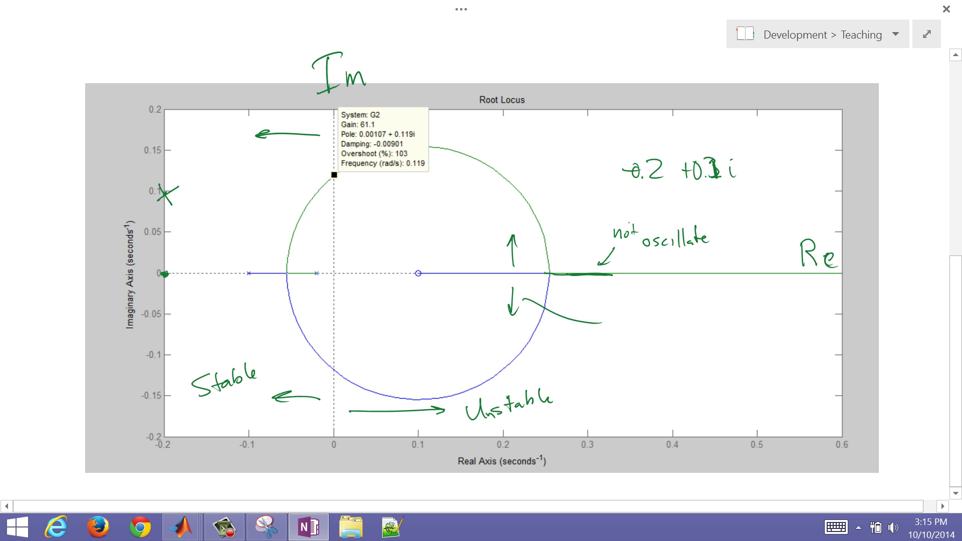
left_click_drag(510, 322, 521, 332)
left_click_drag(521, 322, 510, 332)
left_click_drag(509, 216, 514, 227)
left_click_drag(462, 275, 554, 275)
mouse_move(508, 322)
left_mouse_down()
mouse_move(526, 337)
mouse_move(510, 305)
mouse_move(509, 335)
left_mouse_up()
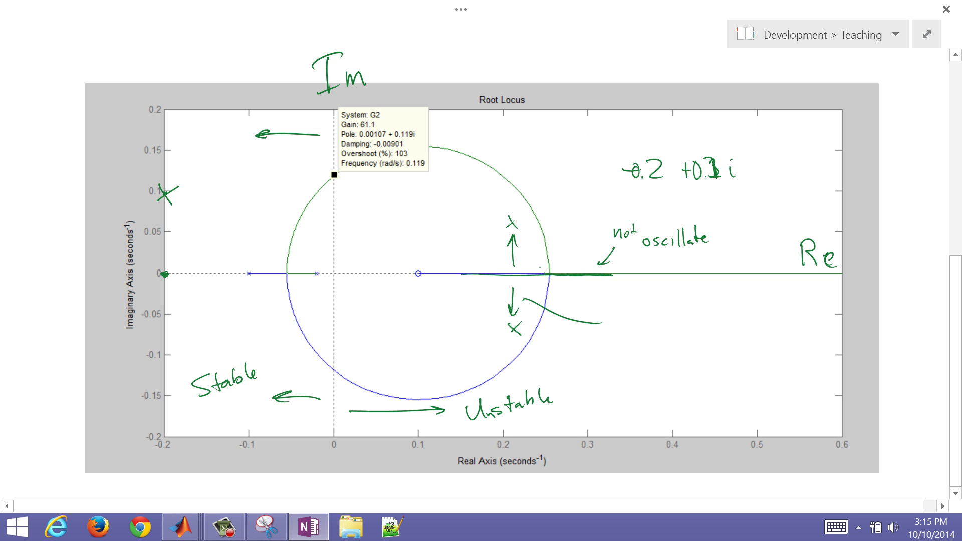
Step: Circle the two open-loop poles and the zero on the real axis
mouse_move(320, 267)
left_mouse_down()
mouse_move(311, 275)
mouse_move(318, 267)
left_mouse_up()
left_click_drag(251, 269, 249, 282)
left_click_drag(415, 265, 420, 265)
Step: Underline the arrow toward the unstable side, the words Unstable and Stable, and the circled zero
left_click_drag(352, 422, 413, 422)
mouse_move(475, 426)
left_mouse_down()
mouse_move(561, 409)
mouse_move(496, 424)
left_mouse_up()
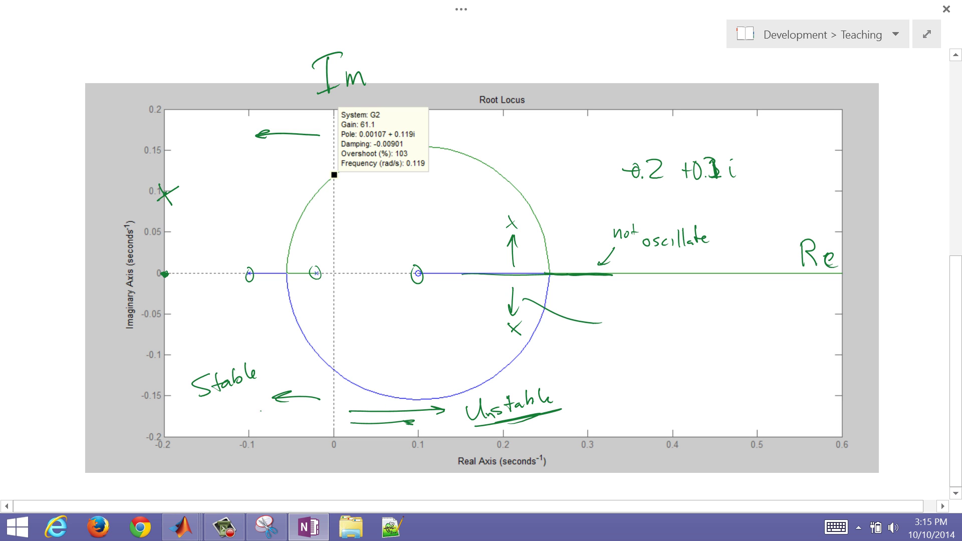
mouse_move(209, 404)
left_mouse_down()
mouse_move(258, 379)
mouse_move(221, 404)
left_mouse_up()
left_click_drag(413, 283, 427, 282)
Step: Write "oscillate" above the upper X, underline the first root's imaginary part, and add -0.2 + 0i beneath it with an arrow
left_click_drag(453, 216, 521, 188)
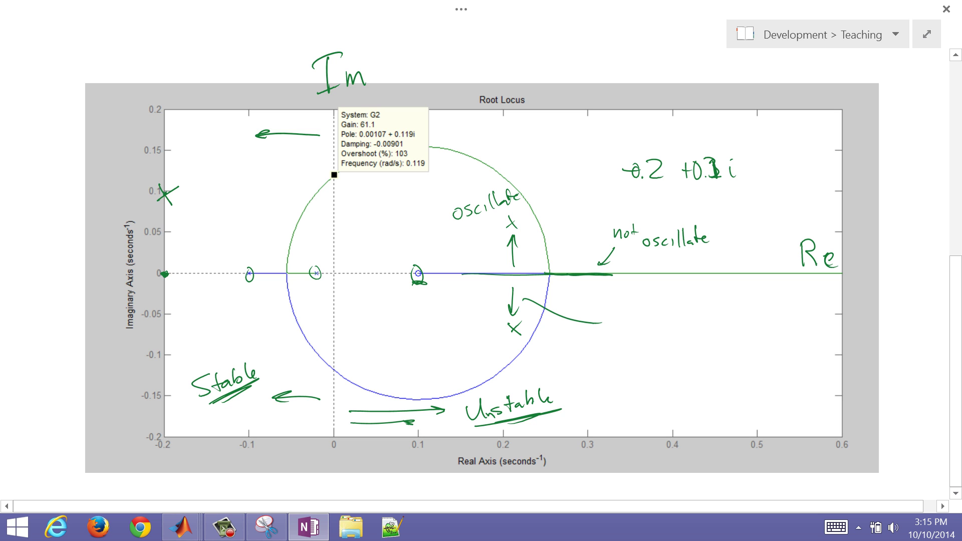
mouse_move(697, 190)
left_mouse_down()
mouse_move(731, 188)
mouse_move(704, 190)
left_mouse_up()
left_click_drag(618, 205, 627, 205)
left_click_drag(638, 200, 685, 212)
mouse_move(682, 207)
left_mouse_down()
mouse_move(706, 200)
mouse_move(724, 214)
mouse_move(751, 202)
mouse_move(742, 206)
left_mouse_up()
left_click_drag(746, 200, 750, 206)
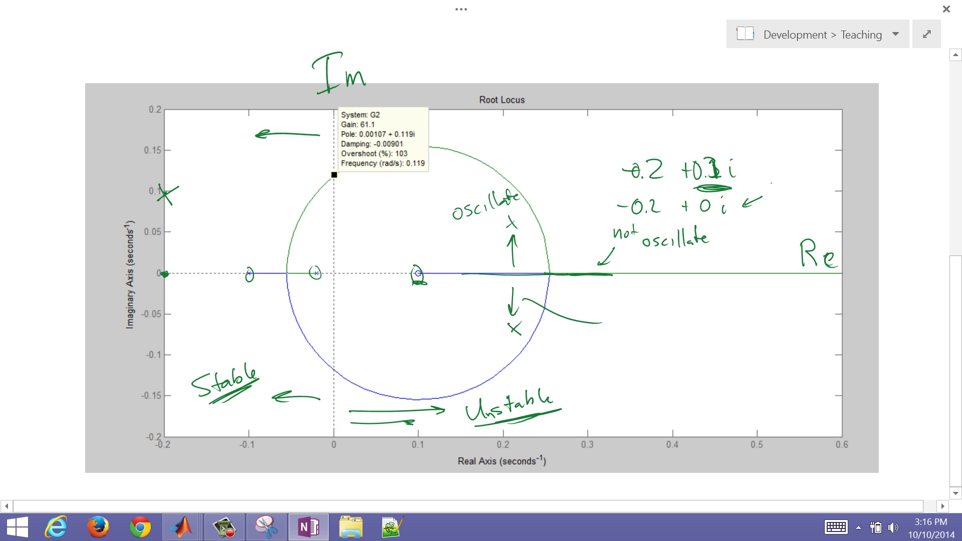
Step: Circle the words Unstable and oscillate on the plot
mouse_move(510, 214)
left_mouse_down()
mouse_move(518, 219)
mouse_move(497, 249)
left_mouse_up()
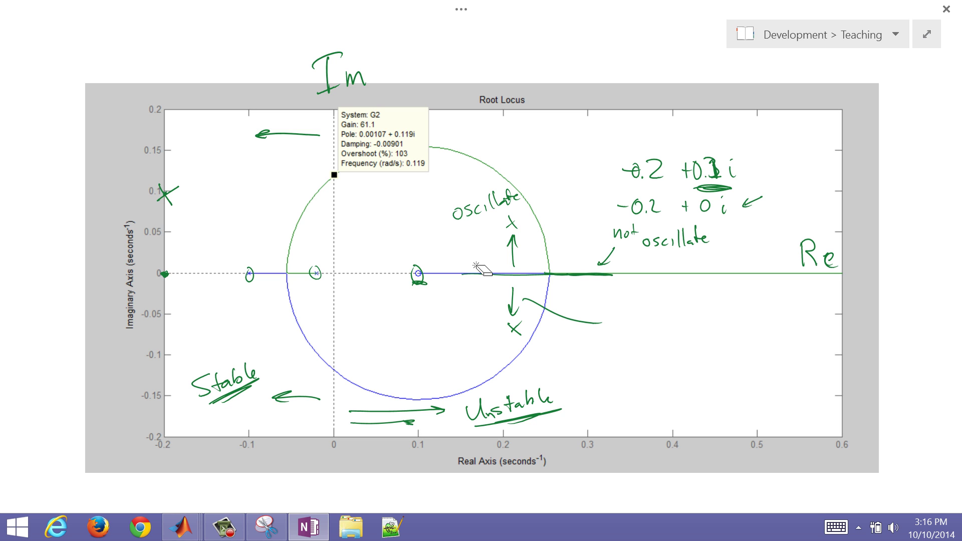
mouse_move(511, 375)
left_mouse_down()
mouse_move(462, 401)
mouse_move(466, 391)
left_mouse_up()
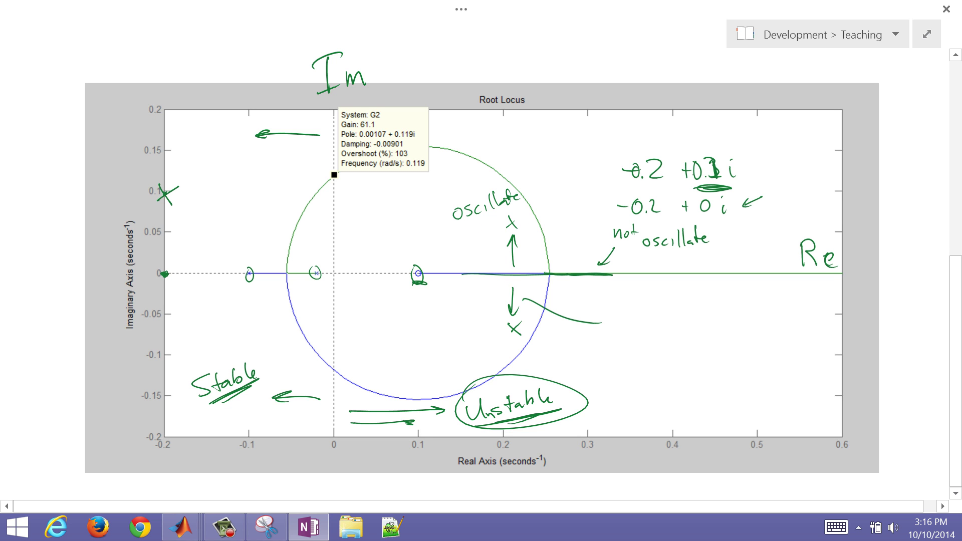
mouse_move(449, 228)
left_mouse_down()
mouse_move(448, 215)
mouse_move(435, 227)
left_mouse_up()
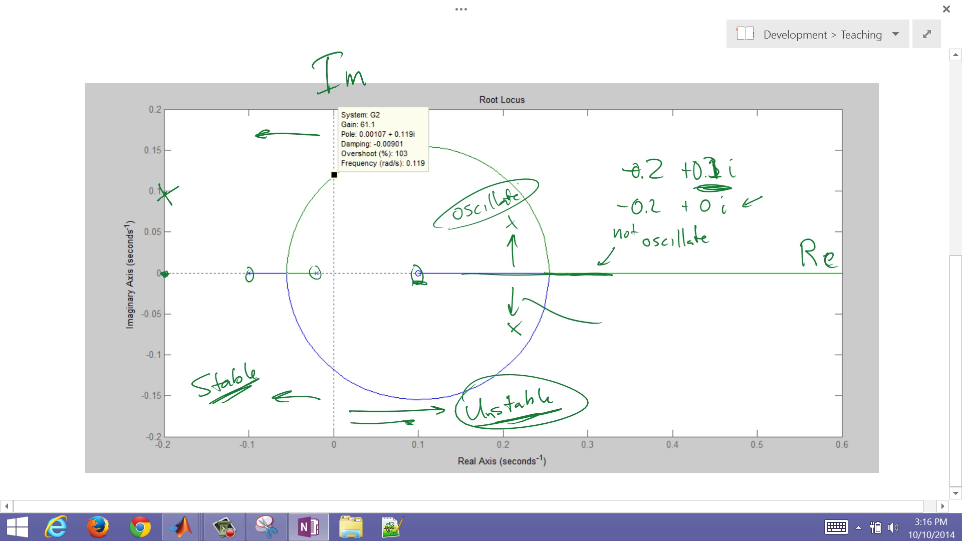
Step: Point an arrow at the pole nearest the origin, trace its locus up to the imaginary axis, and circle the gain 61.1
left_click_drag(317, 298, 317, 278)
left_click_drag(313, 285, 318, 284)
left_click_drag(289, 240, 330, 181)
mouse_move(357, 121)
left_mouse_down()
mouse_move(384, 133)
mouse_move(358, 120)
left_mouse_up()
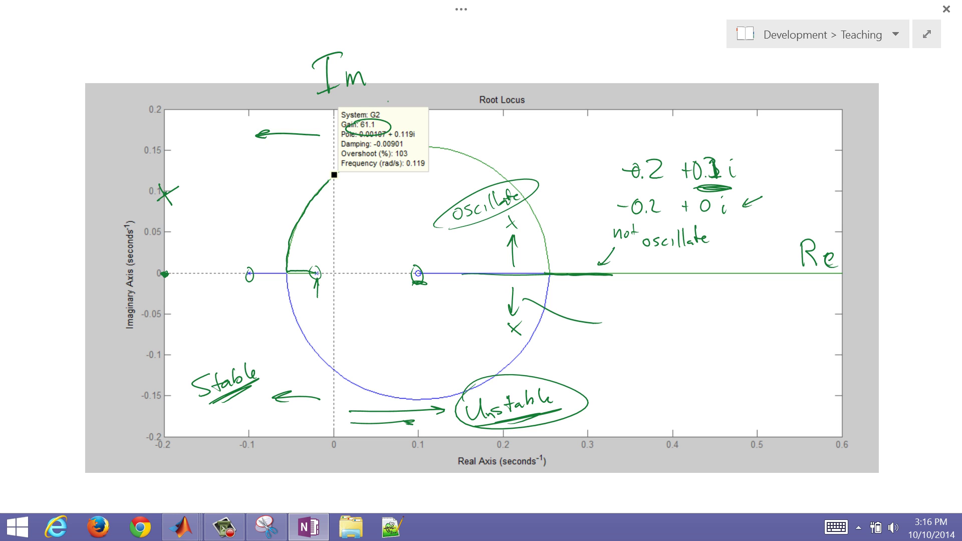
Step: Mark the breakaway point between the poles and draw direction arrows toward it and along both branches leaving it
mouse_move(283, 271)
left_mouse_down()
mouse_move(292, 273)
mouse_move(285, 254)
left_mouse_up()
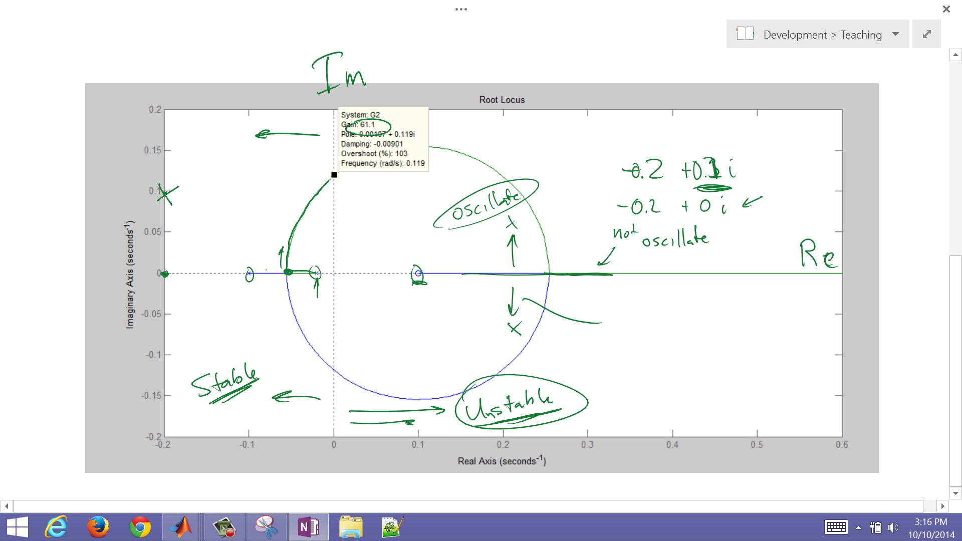
left_click_drag(252, 269, 273, 271)
left_click_drag(281, 278, 298, 334)
left_click_drag(292, 265, 307, 231)
Step: Mark both imaginary-axis crossings of the locus with an X and label the lower one 61.1
left_click(482, 278)
left_click_drag(332, 369, 333, 369)
left_click(351, 365)
mouse_move(346, 355)
left_mouse_down()
mouse_move(342, 368)
mouse_move(363, 366)
left_mouse_up()
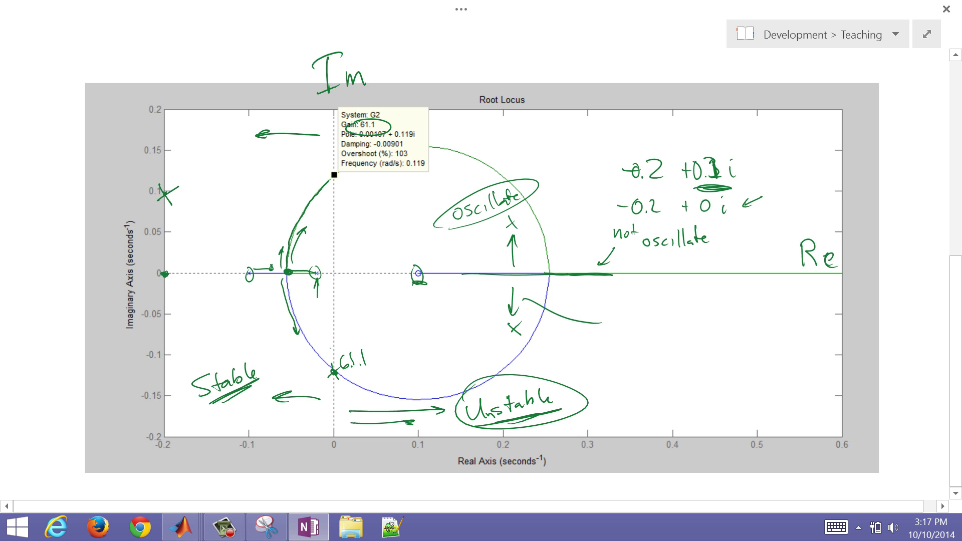
mouse_move(330, 174)
left_mouse_down()
mouse_move(345, 189)
mouse_move(331, 182)
left_mouse_up()
Step: Trace the upper branch down to the real axis and add outward arrowheads along the real axis in both directions
mouse_move(428, 148)
left_mouse_down()
mouse_move(461, 154)
mouse_move(501, 178)
mouse_move(531, 218)
mouse_move(550, 273)
left_mouse_up()
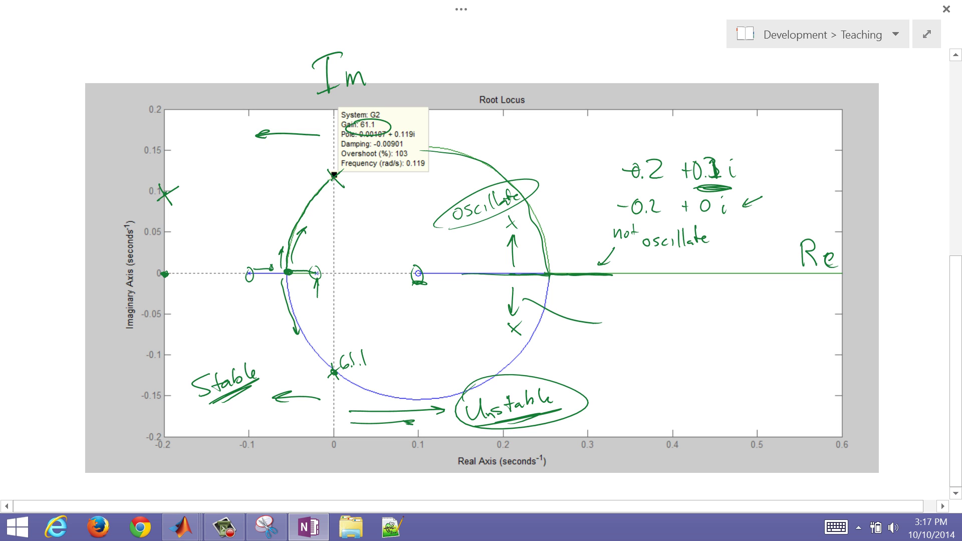
mouse_move(476, 269)
left_mouse_down()
mouse_move(463, 274)
mouse_move(475, 278)
left_mouse_up()
left_click_drag(594, 269, 598, 279)
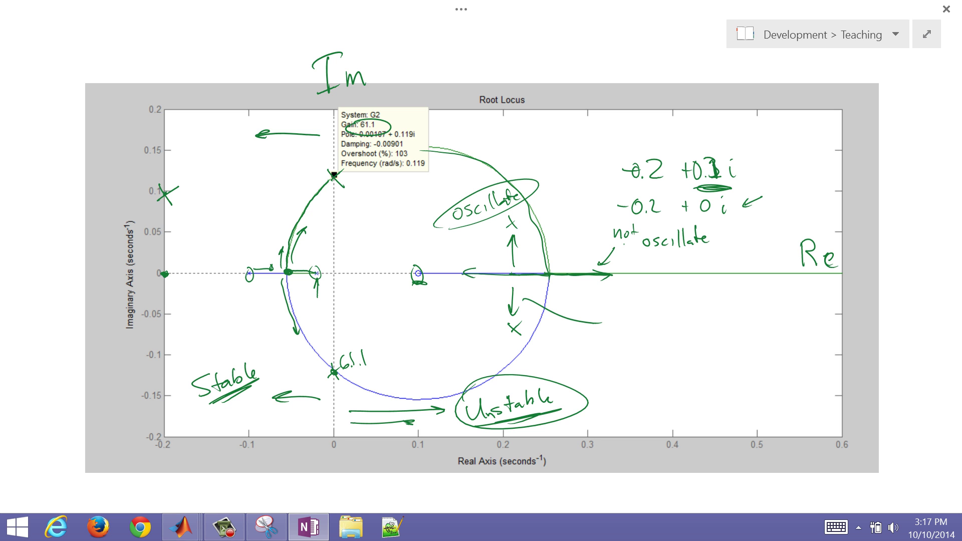
Step: Leave the full-page note view and switch to MATLAB with the command window in front of Figure 2
left_click(926, 34)
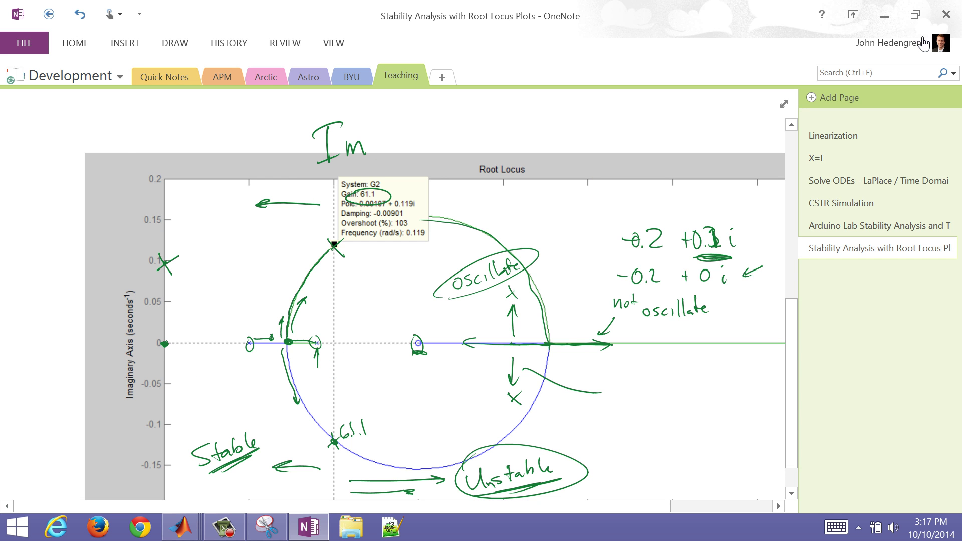
key("alt+Tab")
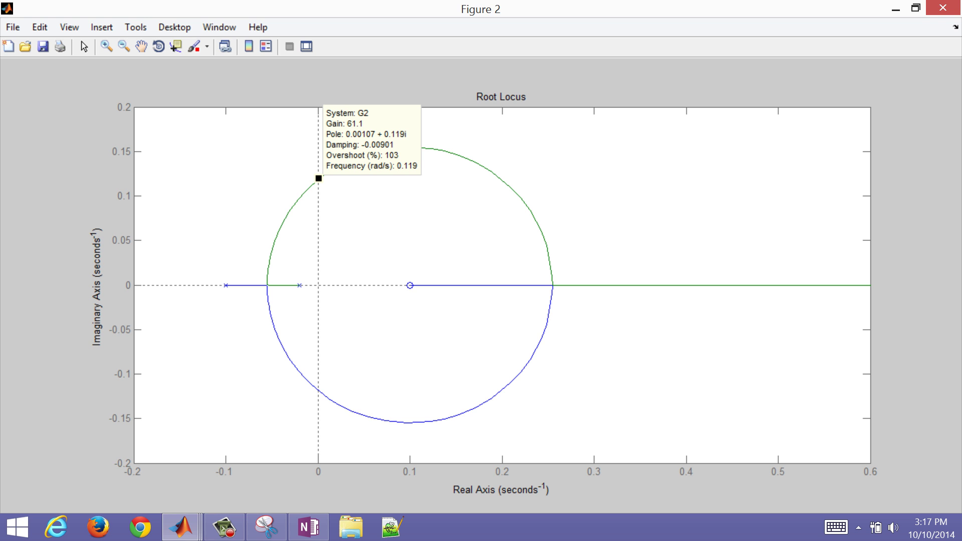
left_click(181, 527)
left_click(94, 453)
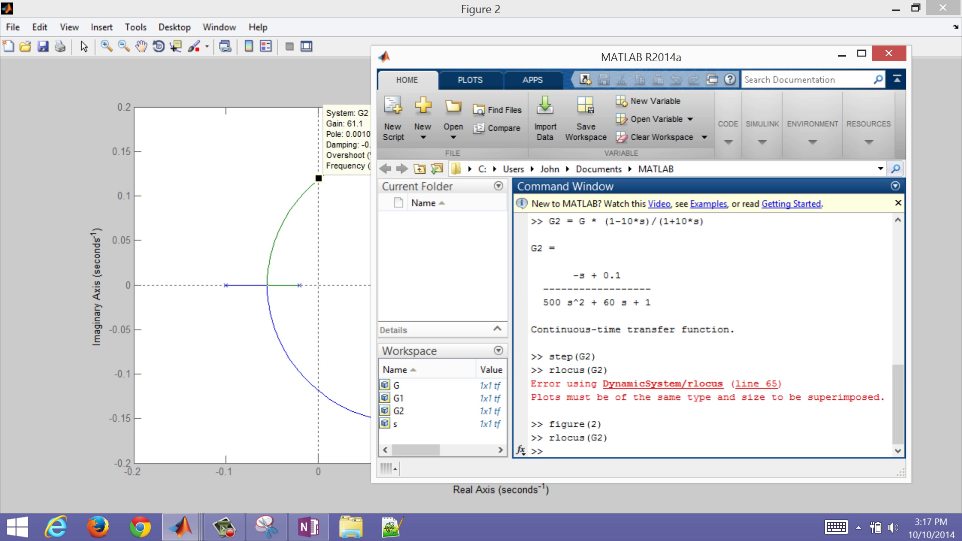
Step: Display the help text for rlocus and find the syntax that takes a user-specified gain vector
type("help rlocus")
key("Return")
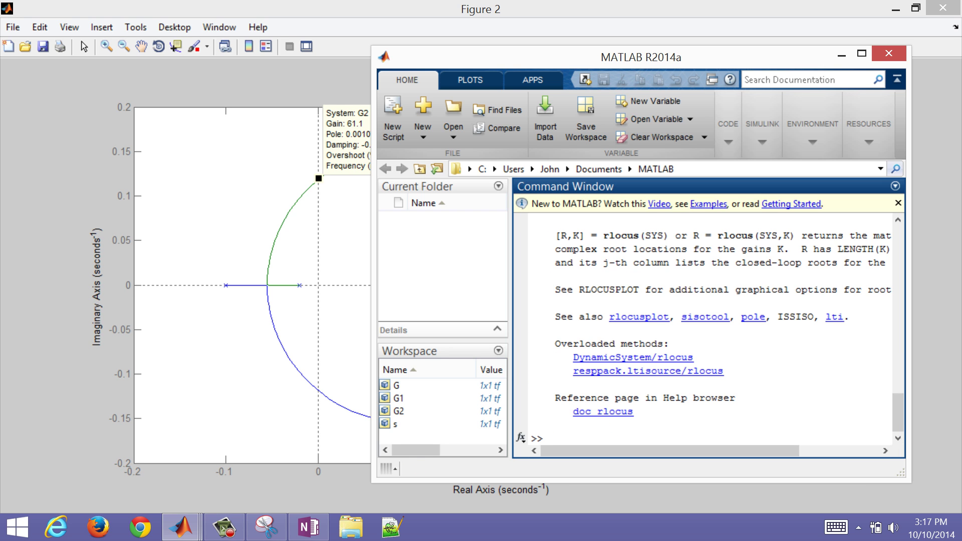
scroll(701, 325, "up", 5)
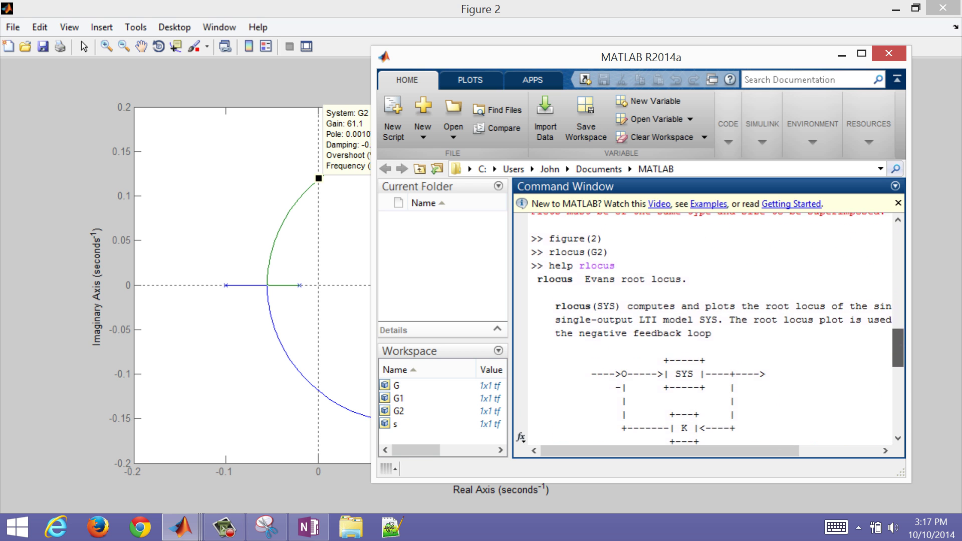
left_click_drag(897, 346, 897, 380)
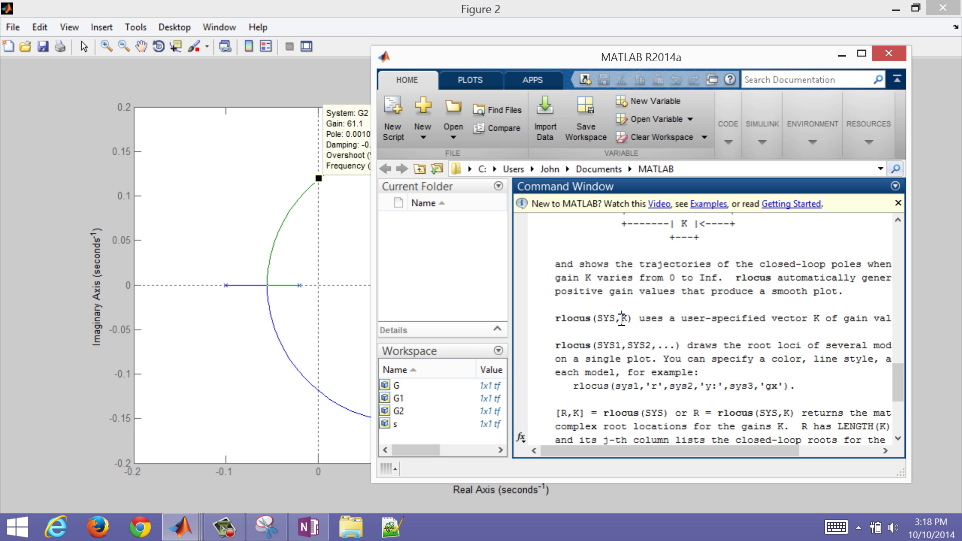
left_click_drag(622, 318, 644, 320)
key("F9")
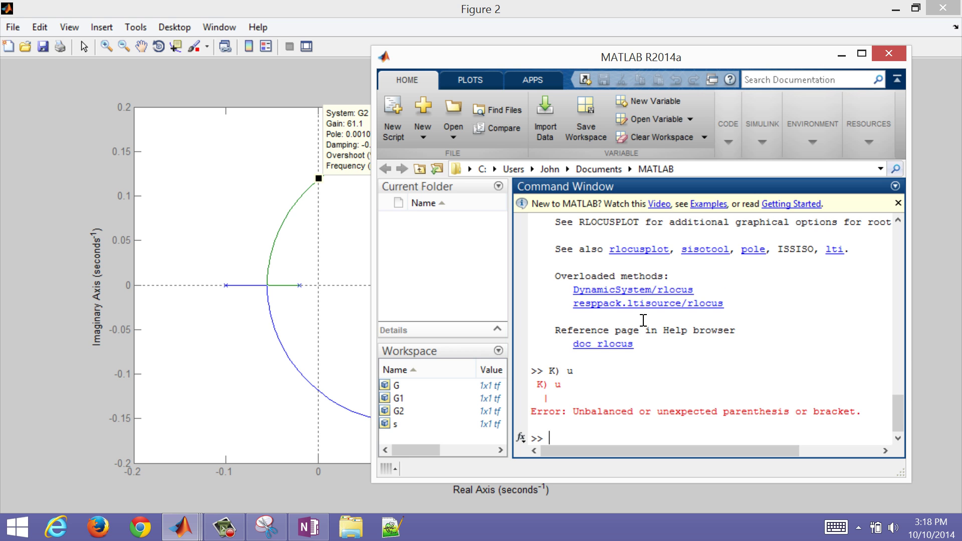
key("Up")
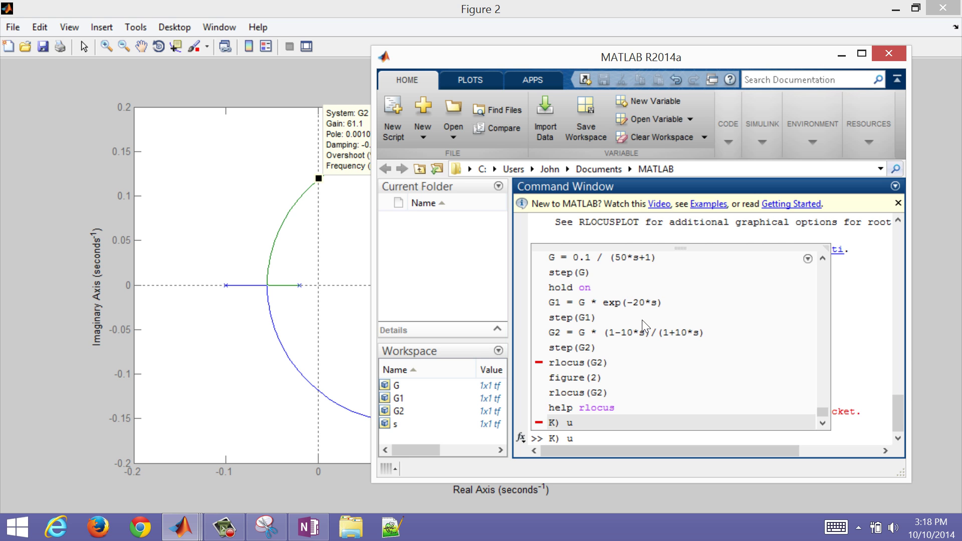
key("Escape")
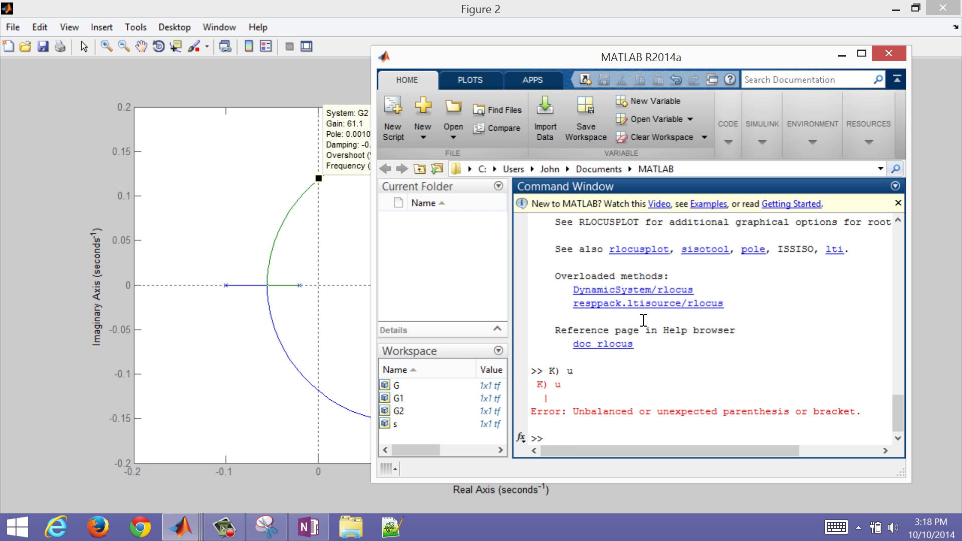
Step: Create the gain vector k = linspace(-10,100,10000) with its output suppressed
type("k = linspace(-10,100")
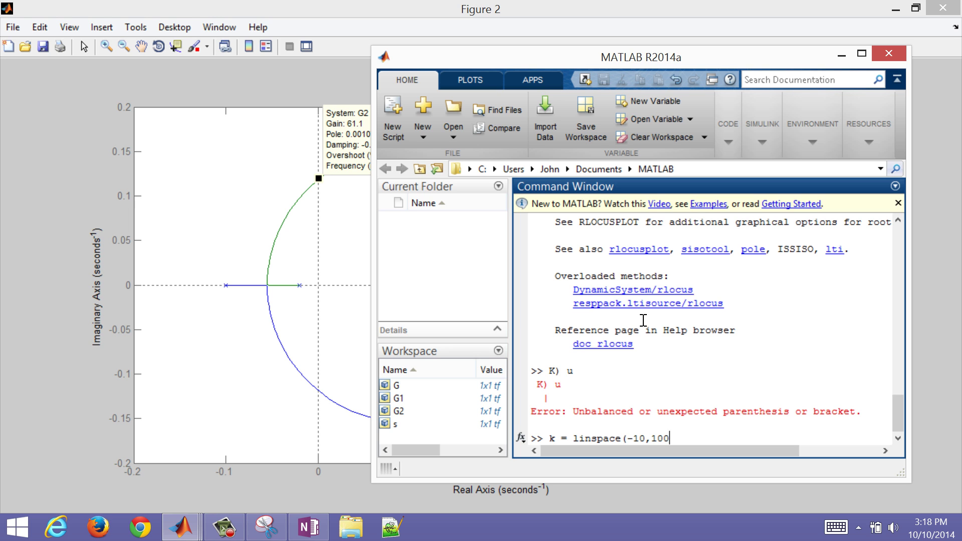
type(",10000);")
key("Return")
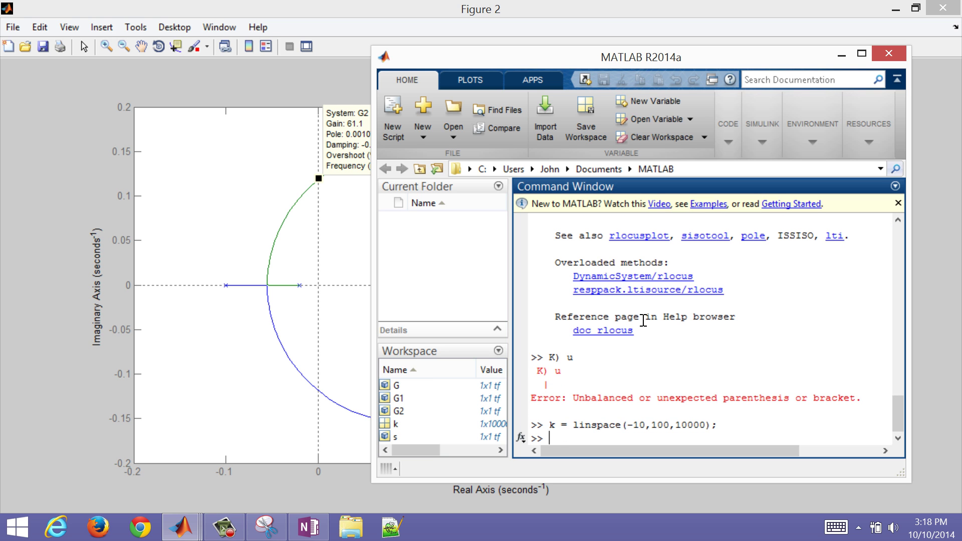
Step: Reuse the gain vector command under the variable name Kc, as Kc = linspace(-10,100,10000)
key("Up")
key("Up")
key("Down")
key("Left")
key("Home")
key("Delete")
type("Kc")
key("Return")
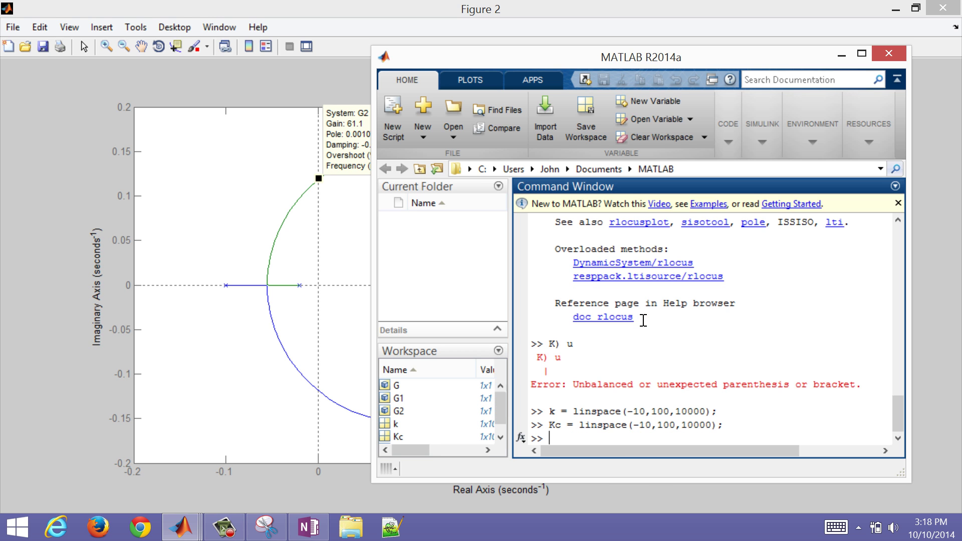
key("Up")
key("Up")
key("Up")
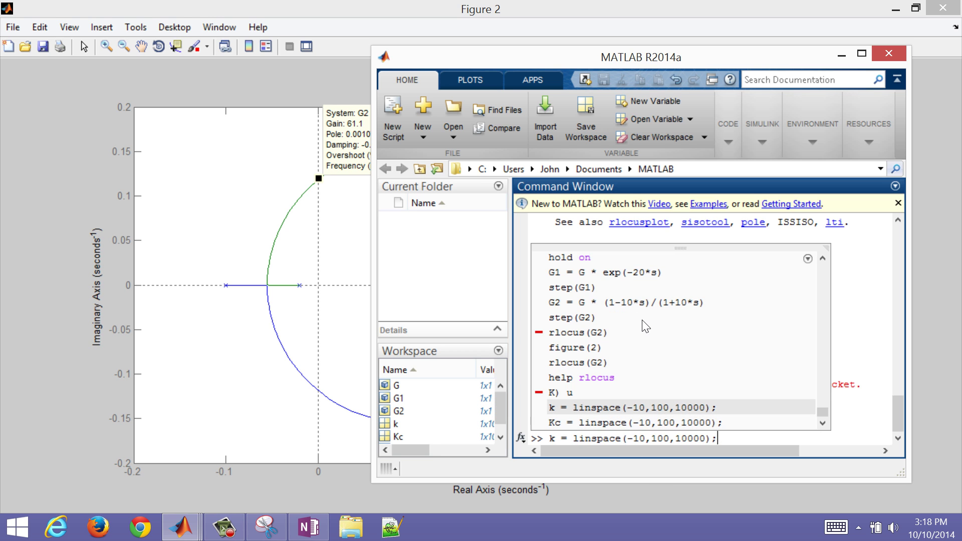
key("Escape")
key("Escape")
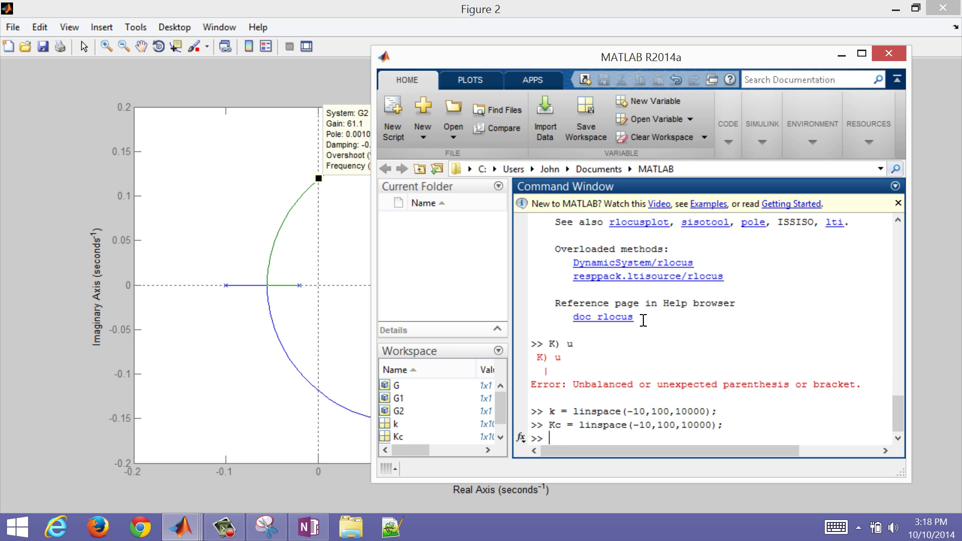
Step: Plot the root locus of G2 over the custom gain vector with rlocus(G2,Kc) and bring Figure 2 to the front
type("rlocus(G2")
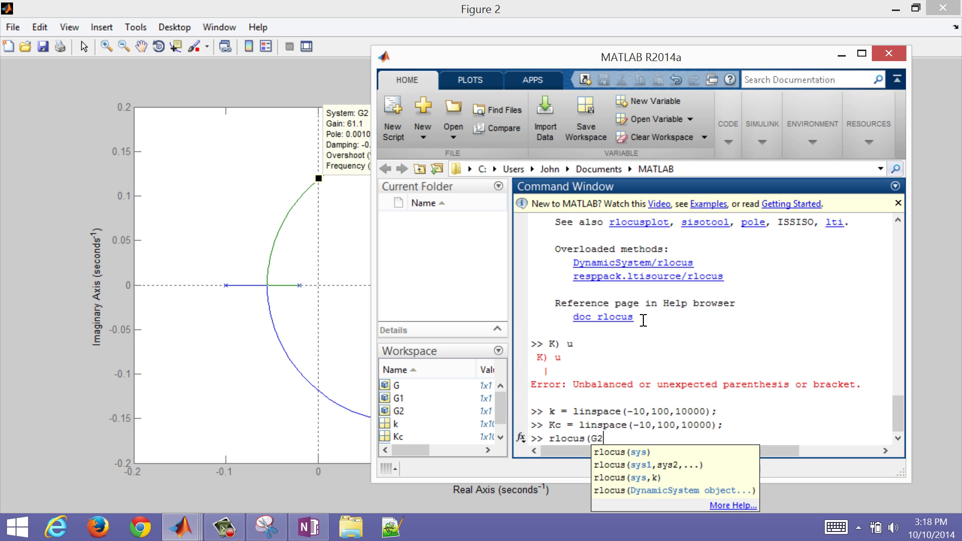
type(",Kc)")
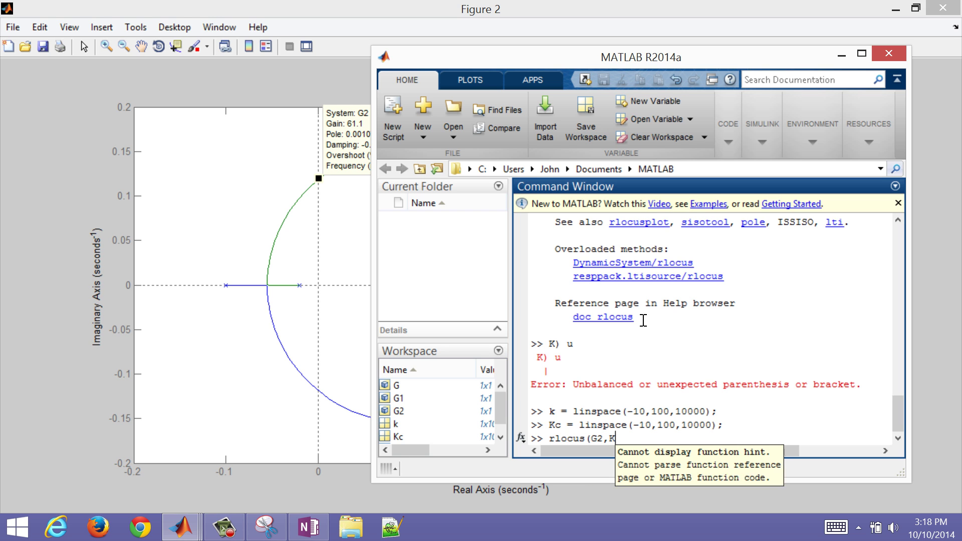
key("Return")
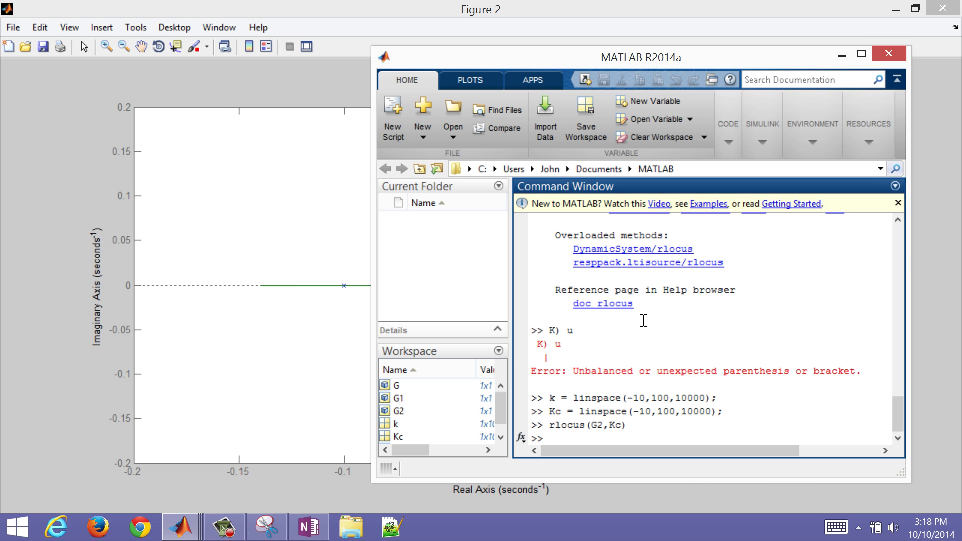
left_click(221, 350)
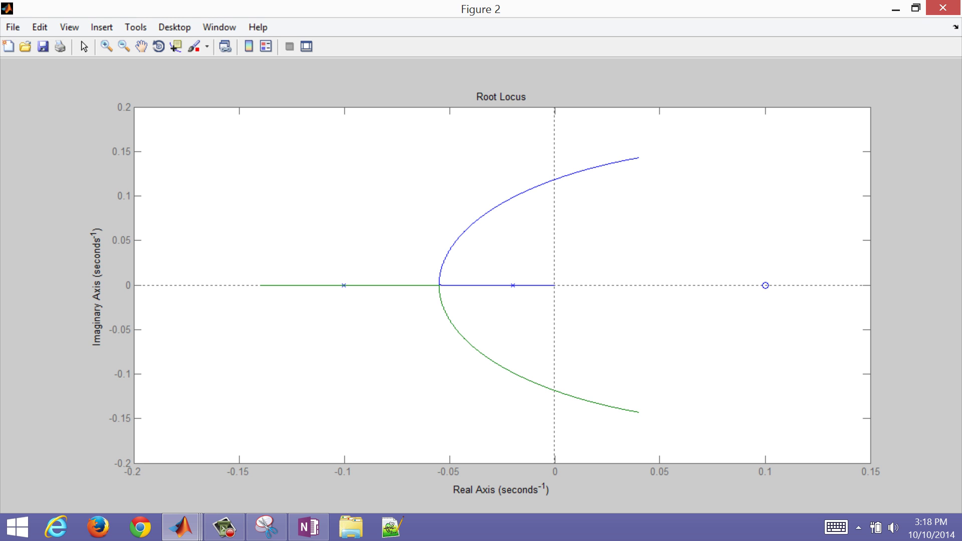
Step: Place a data marker on the real-axis part of the locus and move it to its end at the origin to read the gain
left_click(529, 276)
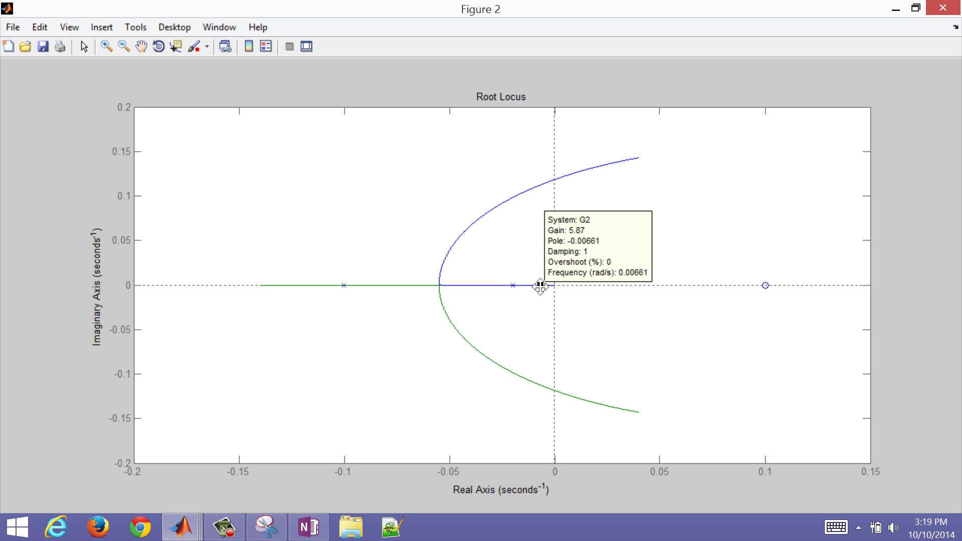
mouse_move(540, 285)
left_mouse_down()
mouse_move(510, 288)
mouse_move(559, 289)
left_mouse_up()
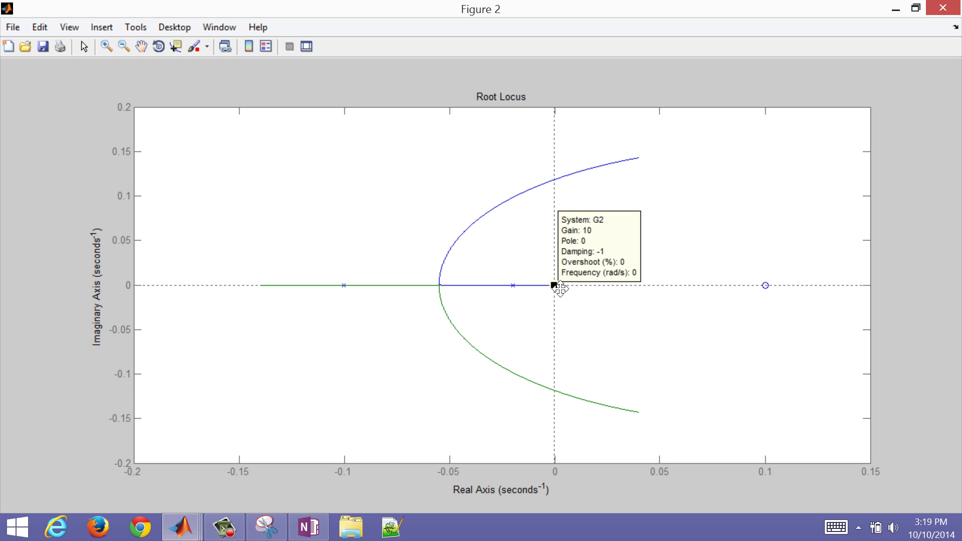
mouse_move(556, 289)
left_mouse_down()
mouse_move(545, 290)
mouse_move(571, 289)
left_mouse_up()
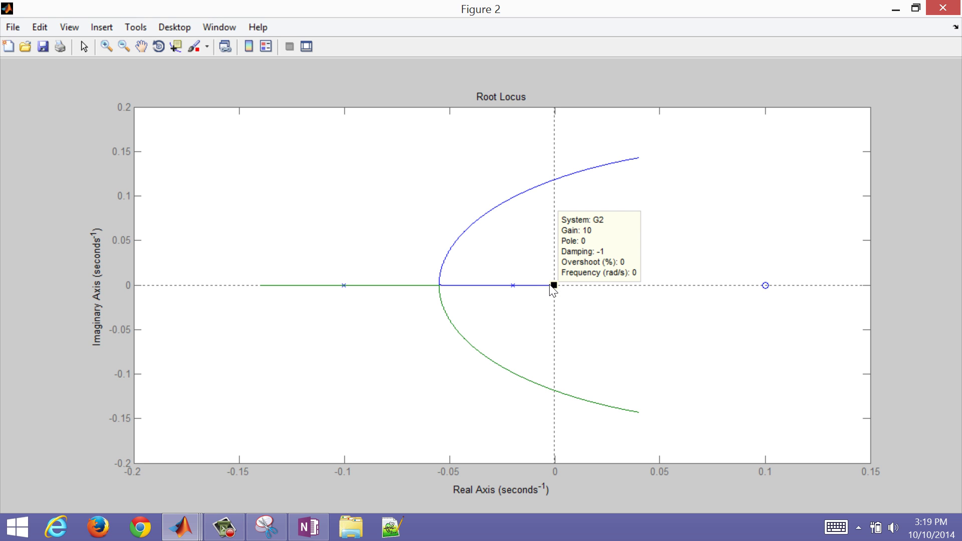
Step: Move the marker to the upper branch's imaginary-axis crossing and add a second marker at the lower branch's crossing
left_click_drag(551, 286, 554, 180)
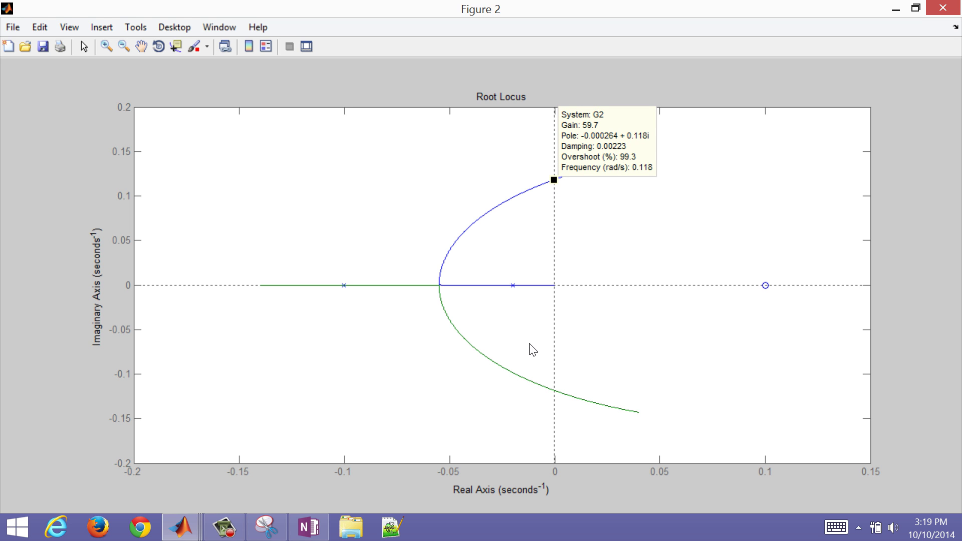
left_click(506, 372)
left_click(506, 371)
left_click_drag(506, 371, 575, 337)
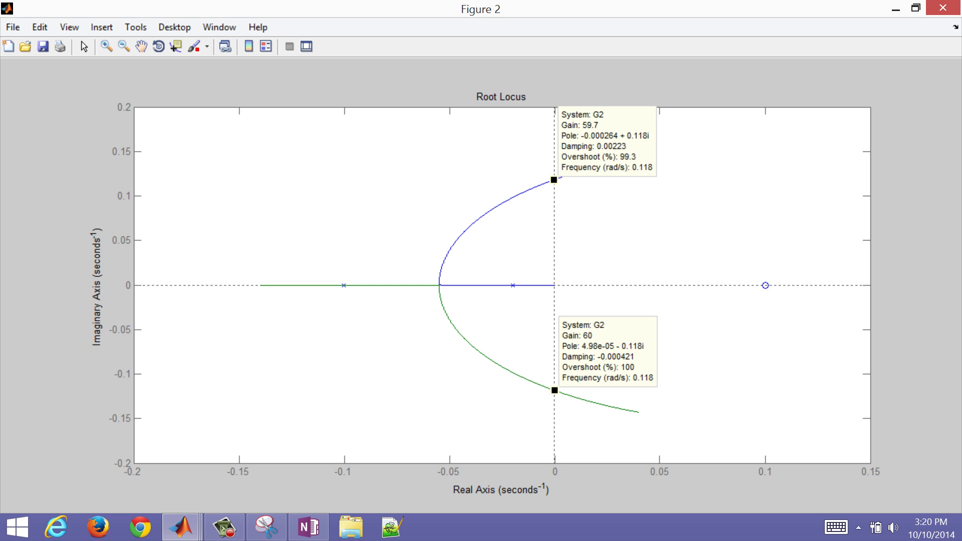
Step: Start Simulink from the MATLAB command window and create a blank model, enlarged beside the library browser
key("super+Down")
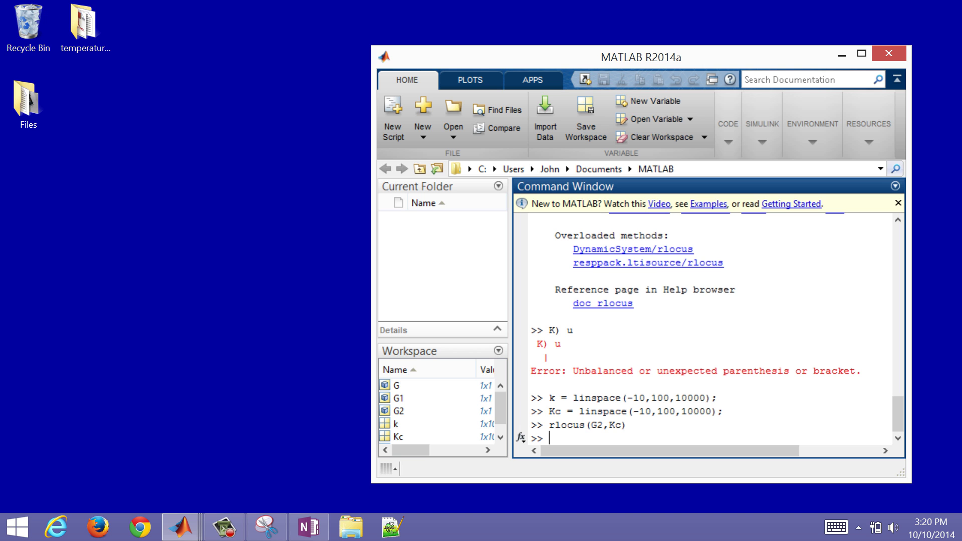
type("simulink")
key("Return")
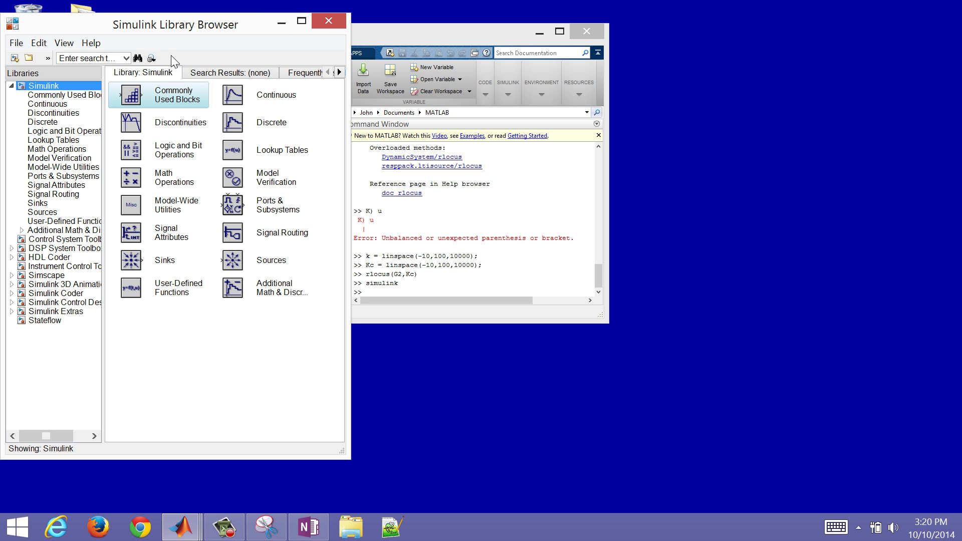
left_click(14, 58)
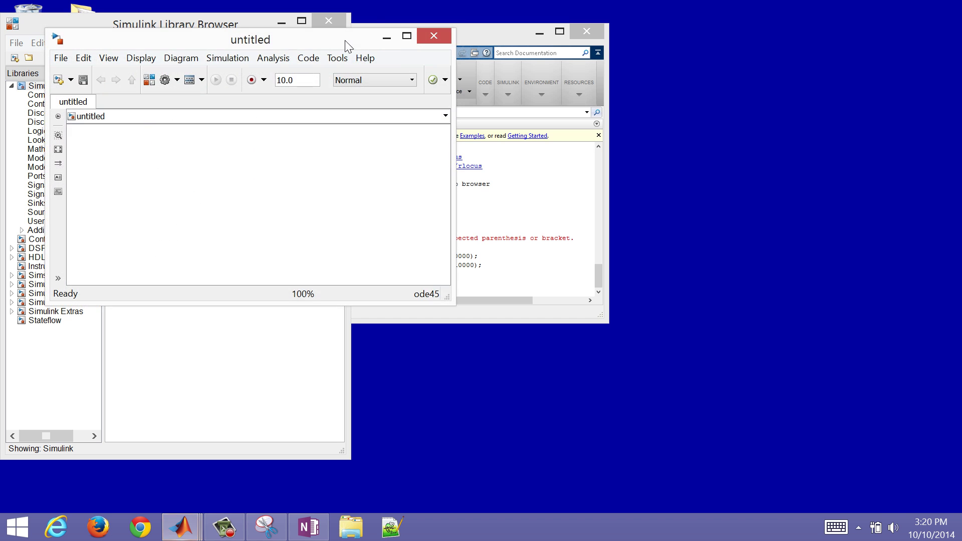
left_click_drag(346, 45, 670, 26)
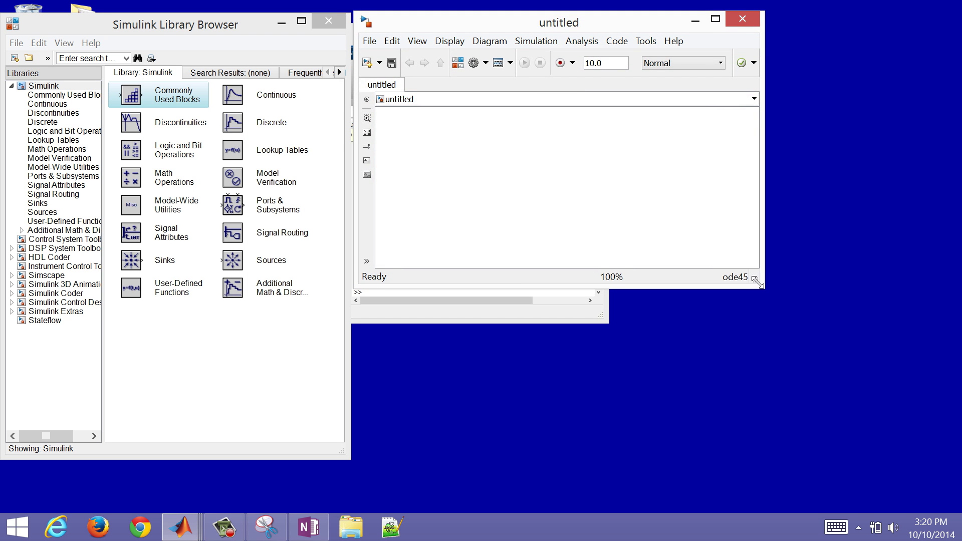
left_click_drag(757, 282, 952, 490)
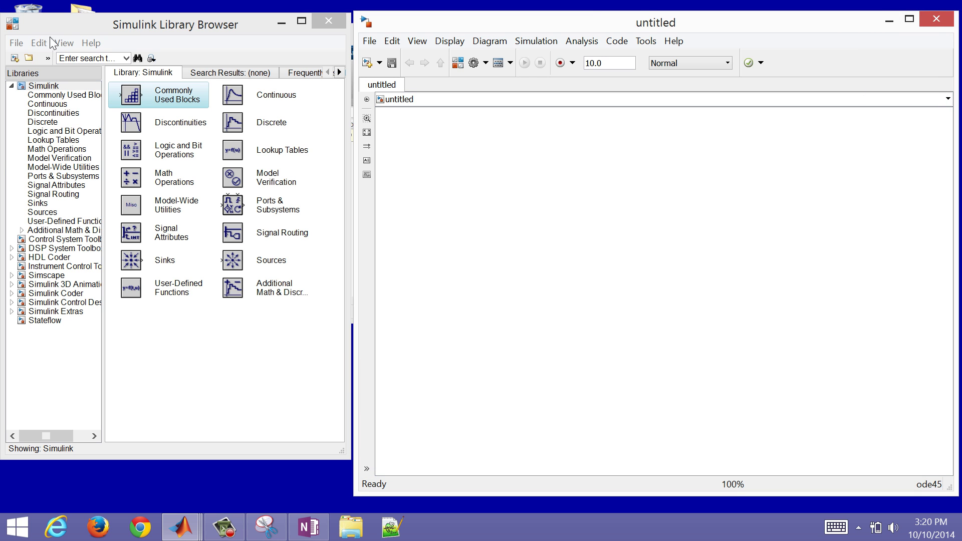
Step: Search the block library for step and place a Step block near the upper part of the blank model
left_click(78, 58)
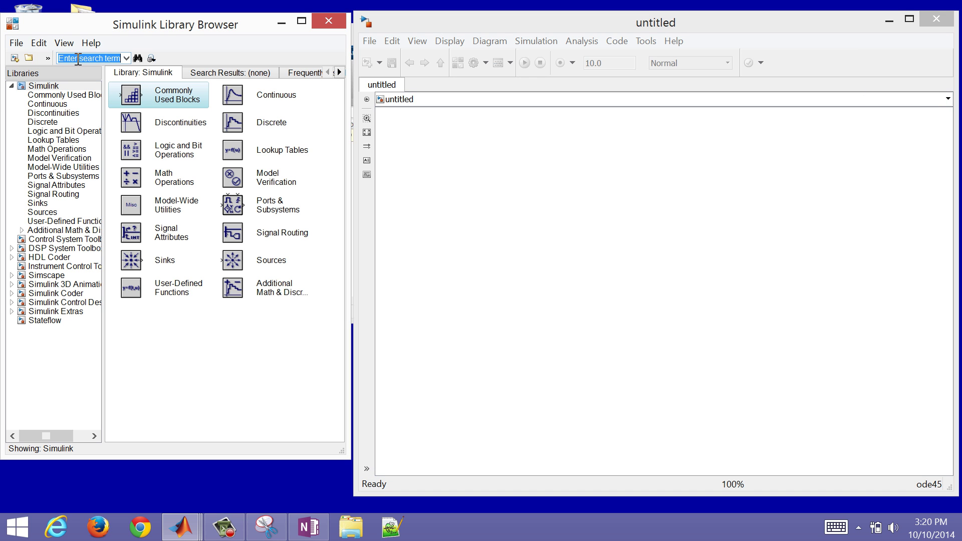
type("step")
key("Return")
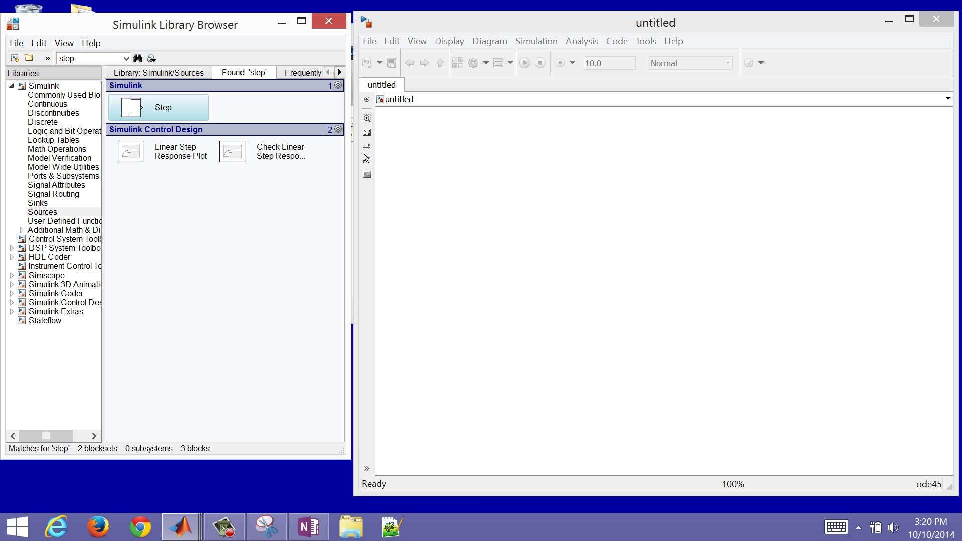
left_click_drag(448, 169, 448, 169)
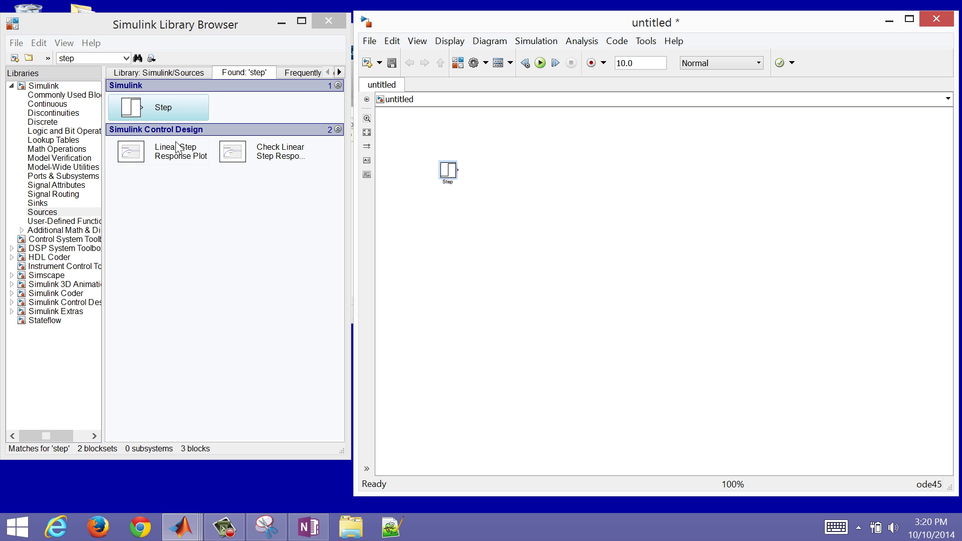
key("ctrl+plus")
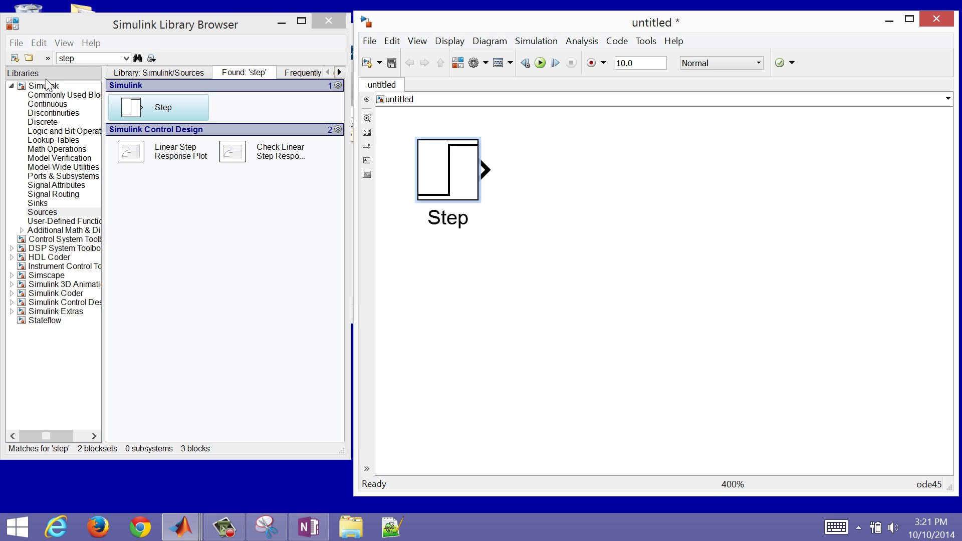
Step: Search the block library for sum and place a round Sum block directly after the Step block
double_click(75, 58)
type("sum")
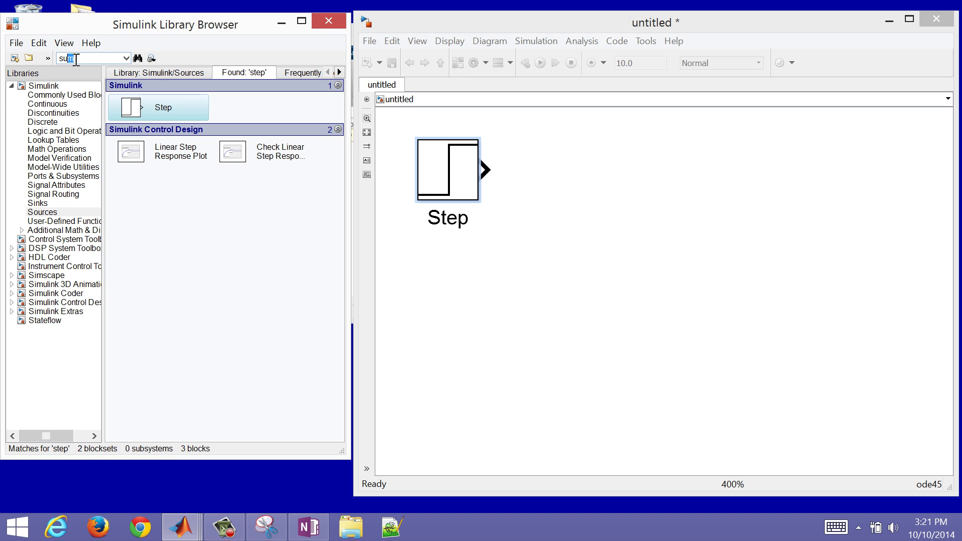
key("Return")
left_click_drag(130, 109, 548, 174)
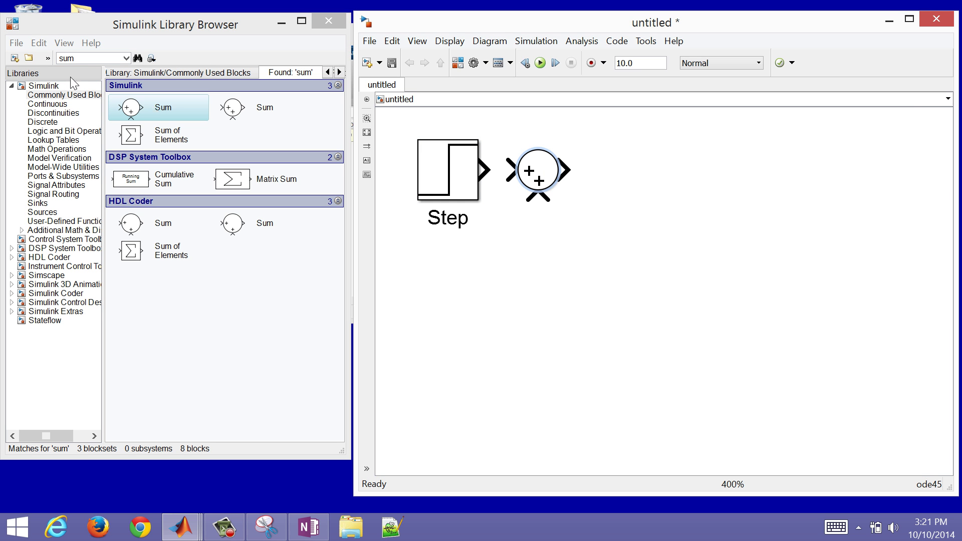
Step: Search the block library for pid and place a continuous PID Controller block after the Sum block
double_click(86, 58)
type("pi")
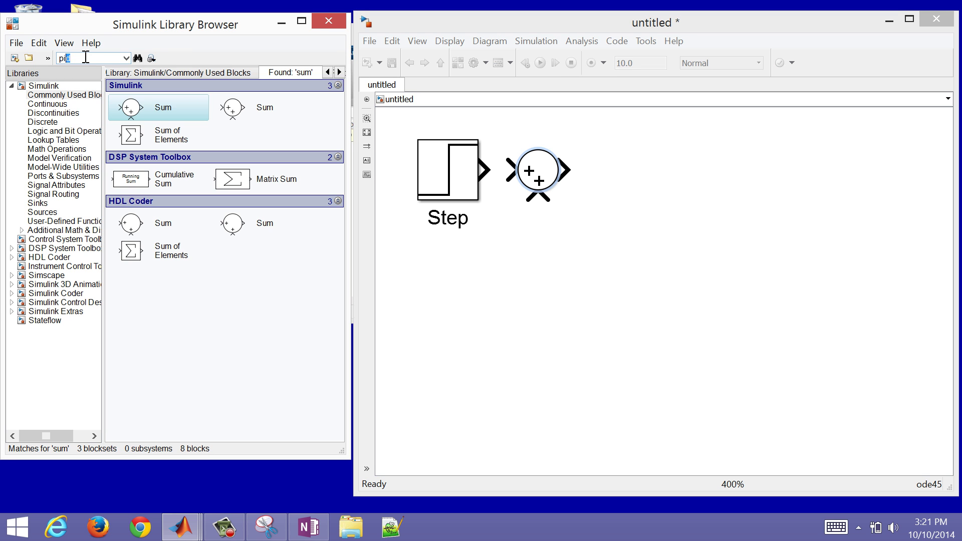
key("Return")
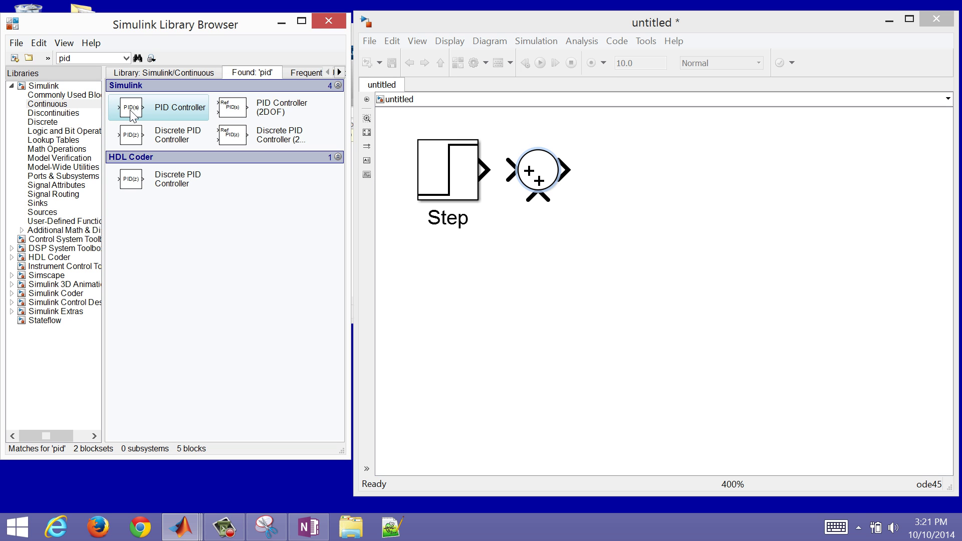
left_click_drag(131, 112, 634, 169)
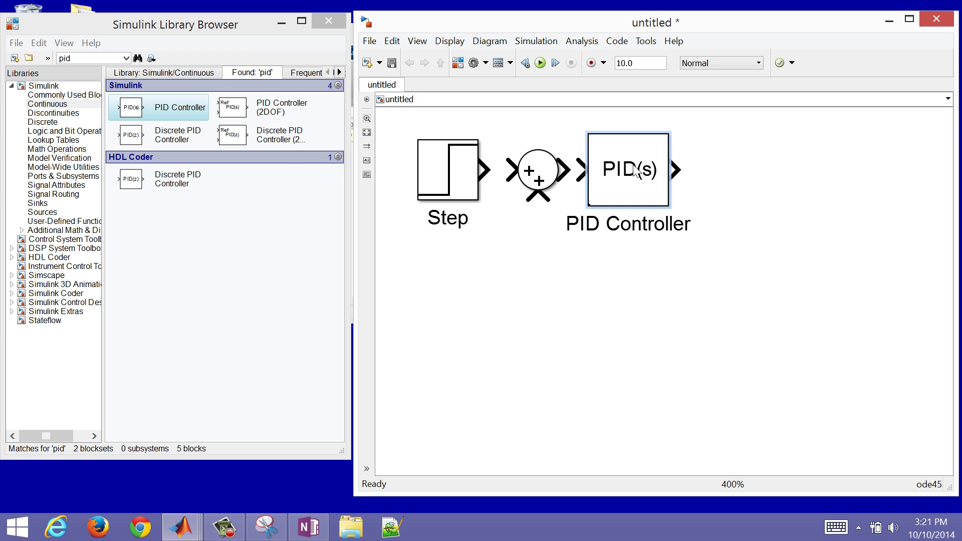
left_click(94, 59)
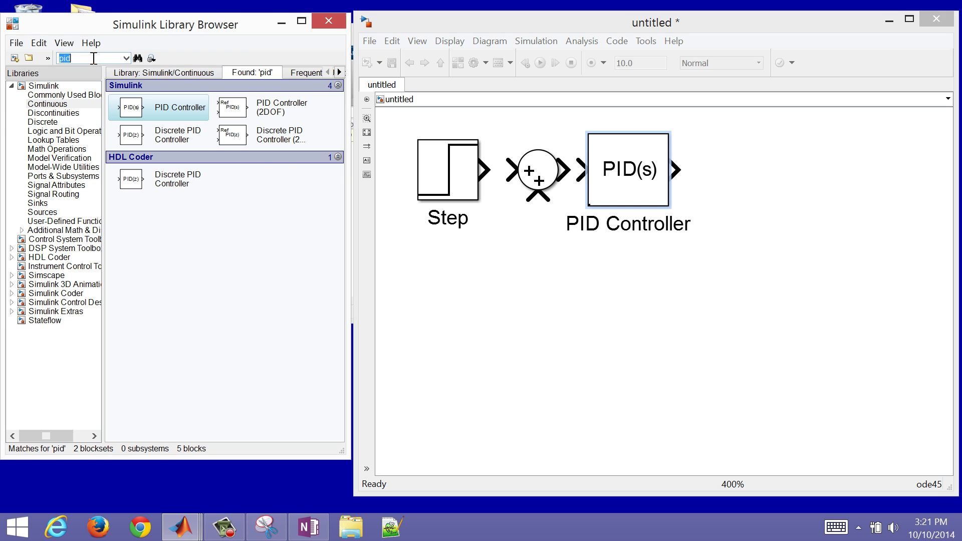
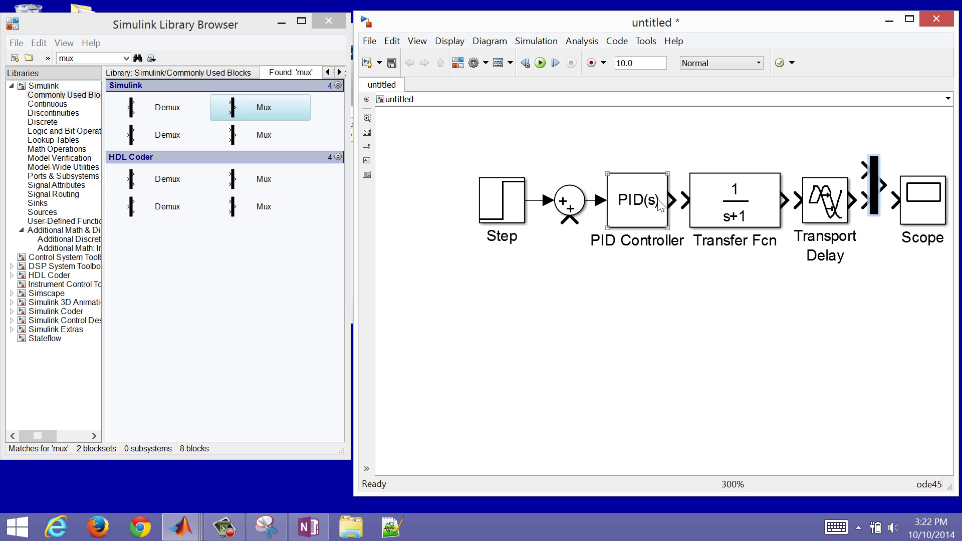
Step: Connect the PID Controller, Transfer Fcn, Transport Delay, Mux and Scope in series, and straighten the looping line from Mux to Scope
left_click_drag(672, 200, 695, 206)
left_click_drag(783, 201, 897, 201)
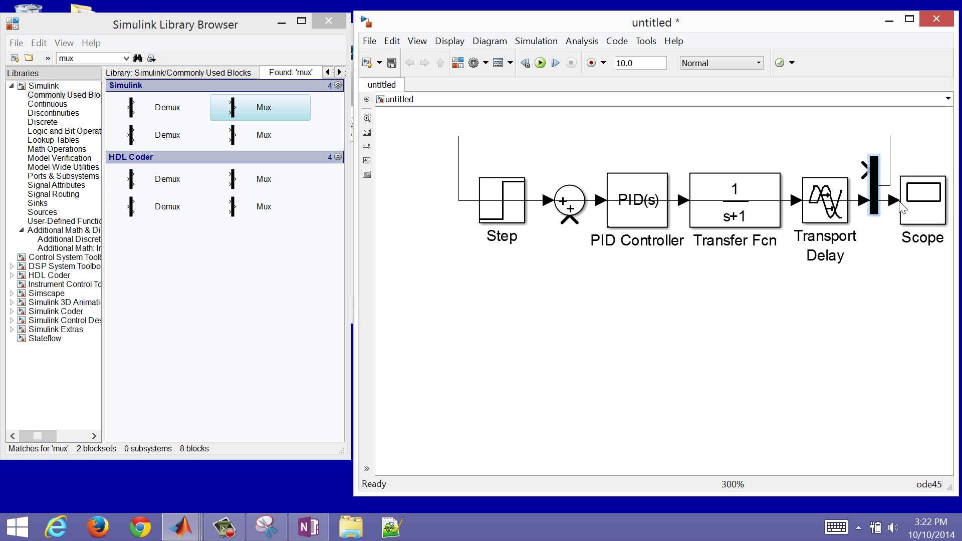
left_click(459, 159)
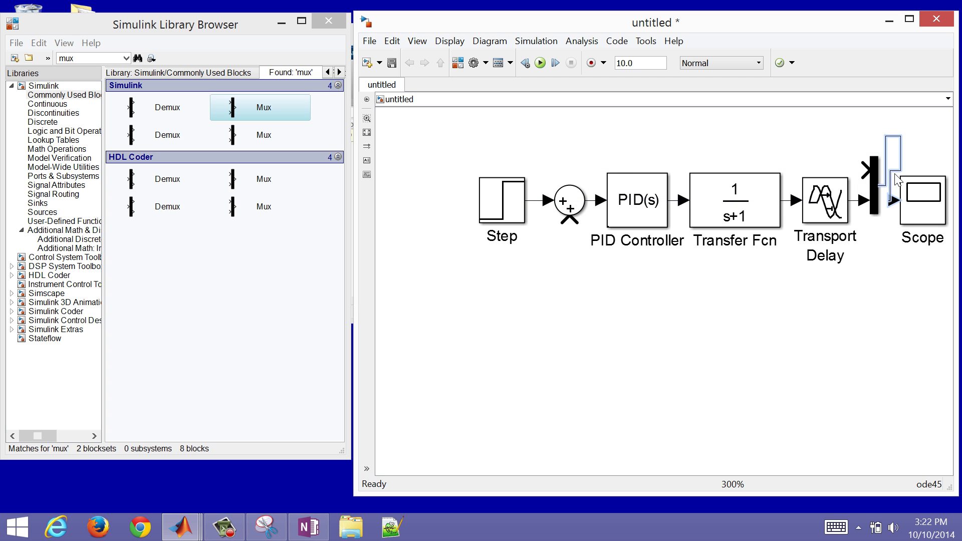
left_click_drag(897, 180, 889, 185)
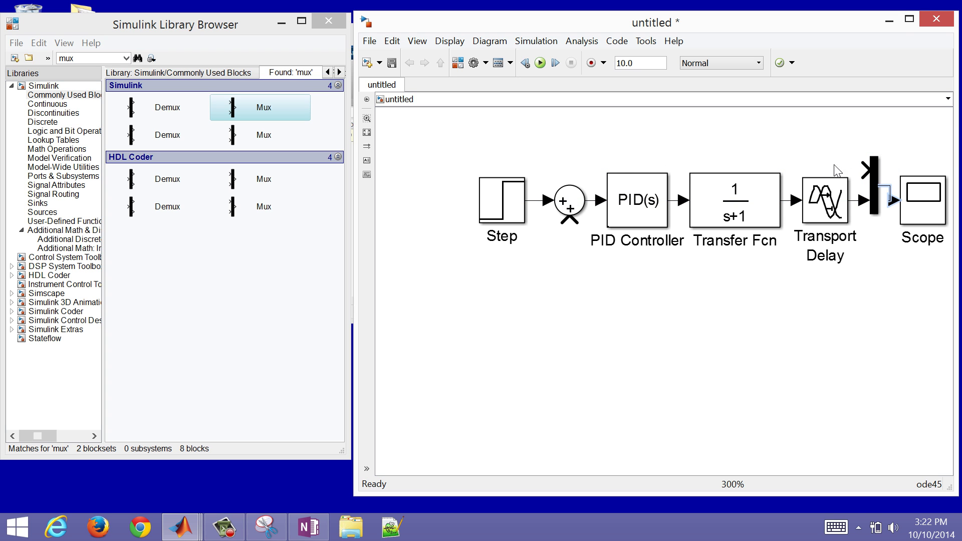
Step: Branch the Step output signal over the blocks to the free upper input of the Mux
left_click(535, 205)
left_click(532, 200)
mouse_move(535, 202)
left_mouse_down()
mouse_move(535, 156)
mouse_move(717, 150)
mouse_move(837, 168)
mouse_move(874, 162)
left_mouse_up()
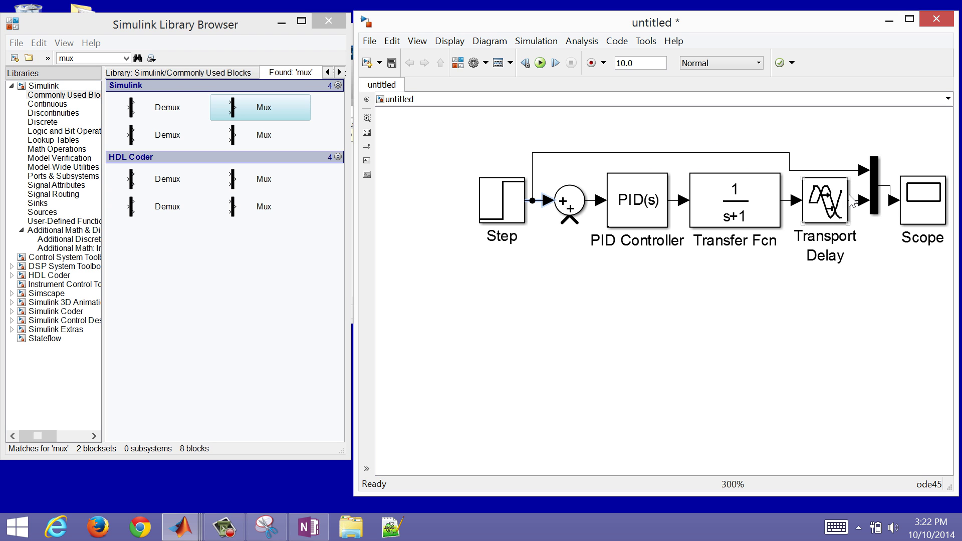
Step: Branch the Transport Delay output back to the Sum block's lower input as a feedback line
left_click(857, 213)
left_click_drag(862, 200, 570, 224)
left_click(570, 213)
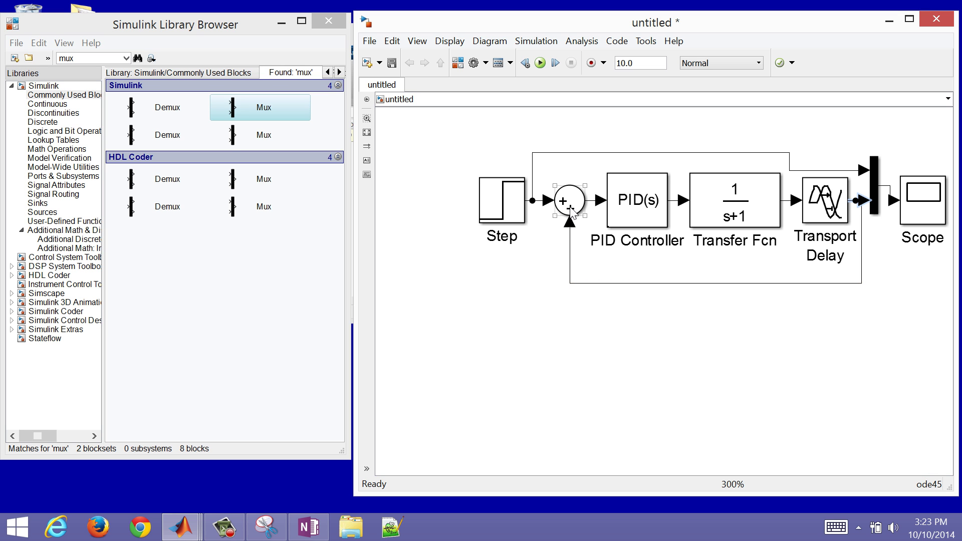
Step: Set the Sum block's list of signs to |+- so that the feedback signal is subtracted
double_click(569, 202)
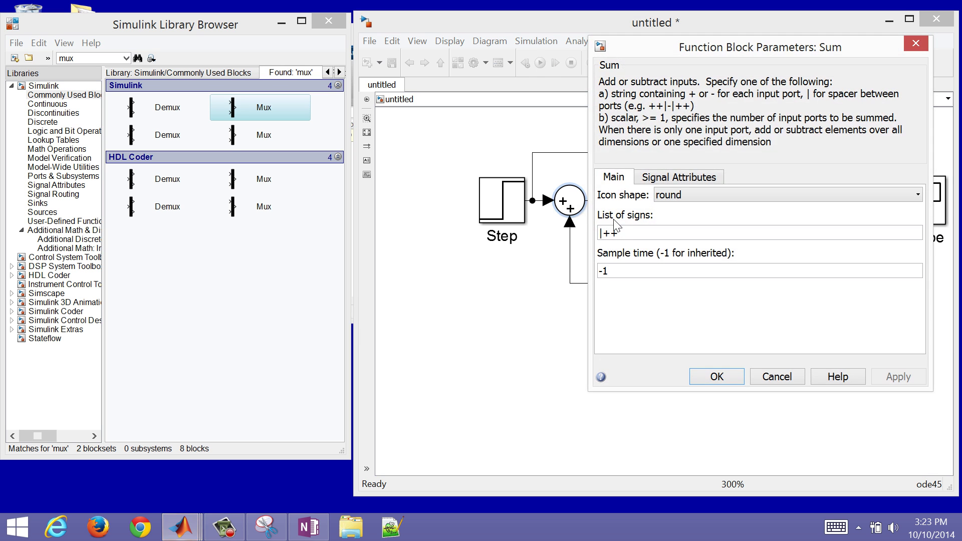
double_click(632, 234)
left_click(633, 235)
key("BackSpace")
type("-")
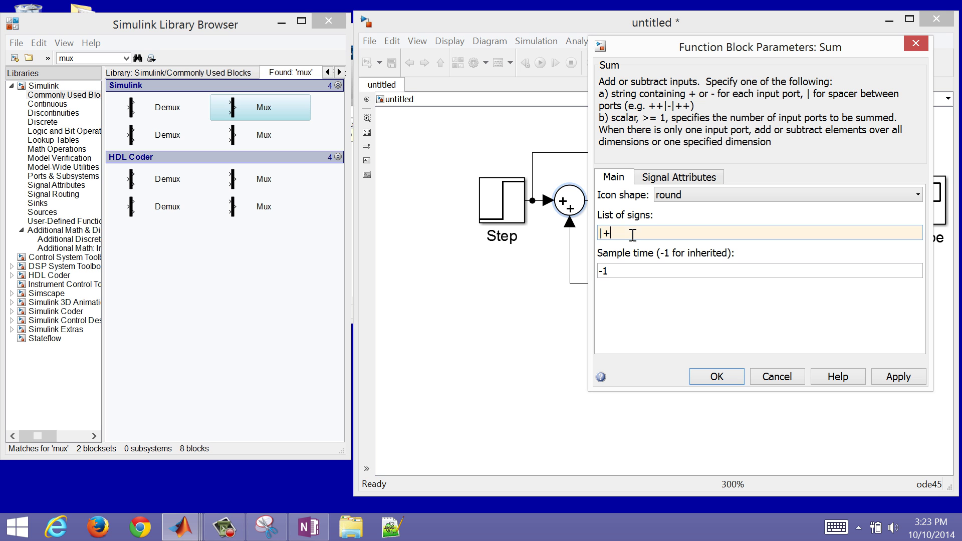
left_click(732, 378)
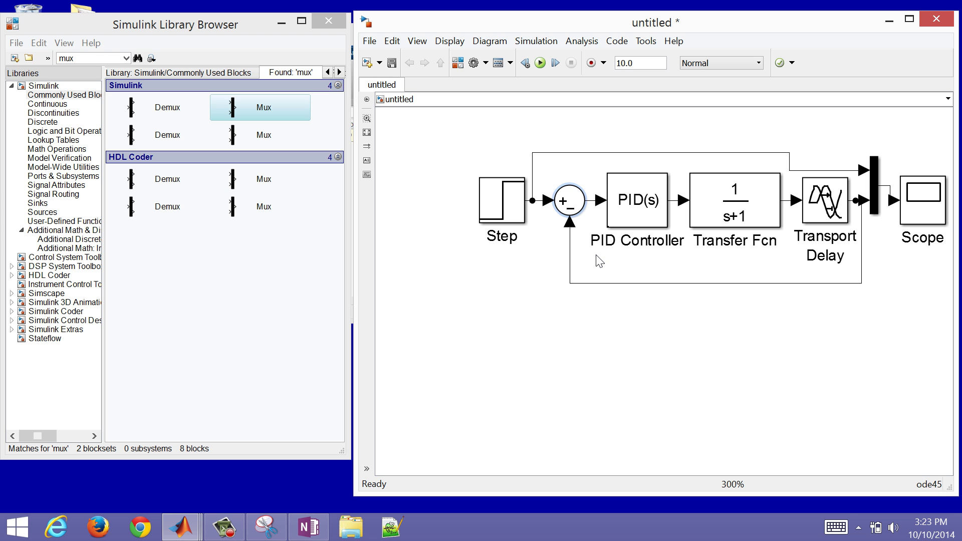
Step: Set the PID Controller block's proportional gain to 60 and its integral gain to 0
double_click(622, 206)
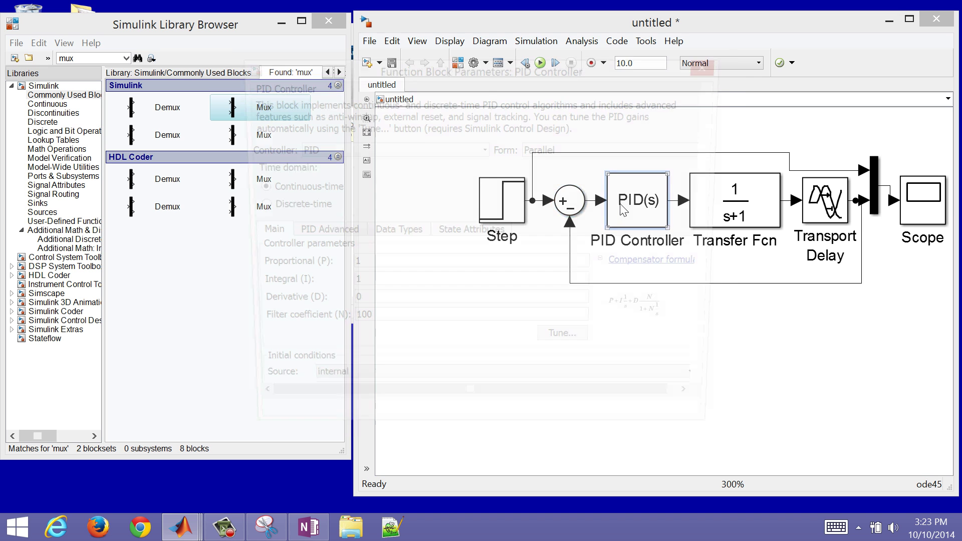
double_click(454, 264)
key("BackSpace")
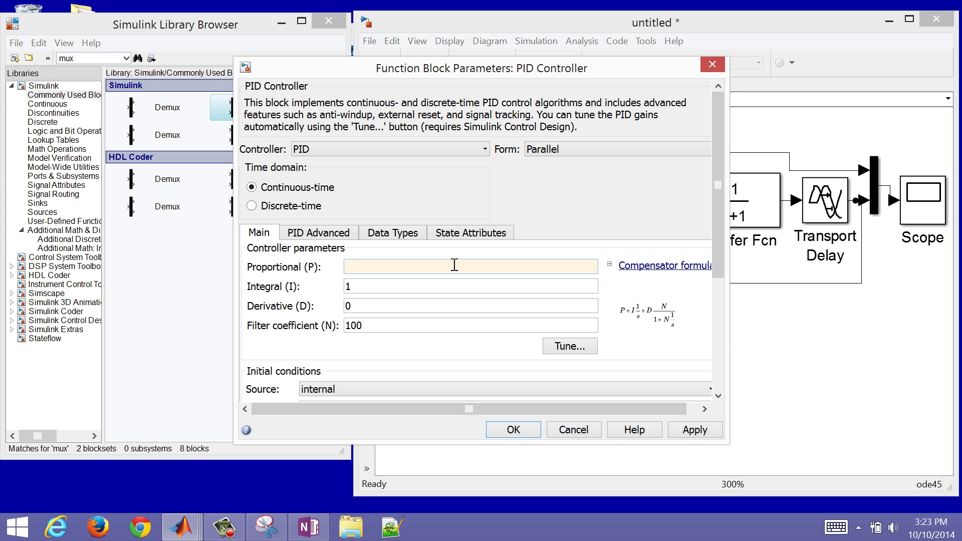
type("10")
key("BackSpace")
key("BackSpace")
type("60")
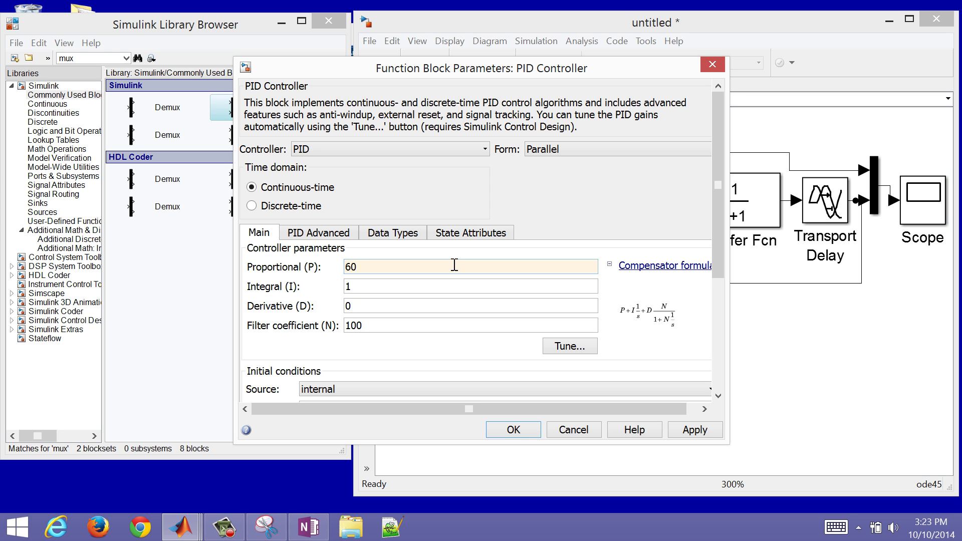
double_click(412, 288)
key("BackSpace")
type("0")
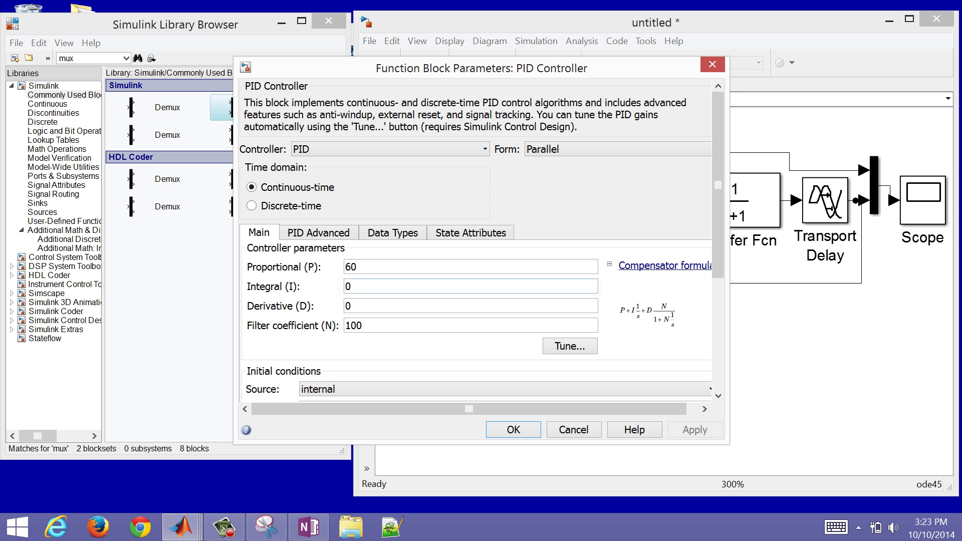
left_click(513, 429)
Step: Set the Transfer Fcn block to 0.1/(50s+1), with numerator coefficient 0.1 and denominator coefficients 50 and 1
double_click(735, 200)
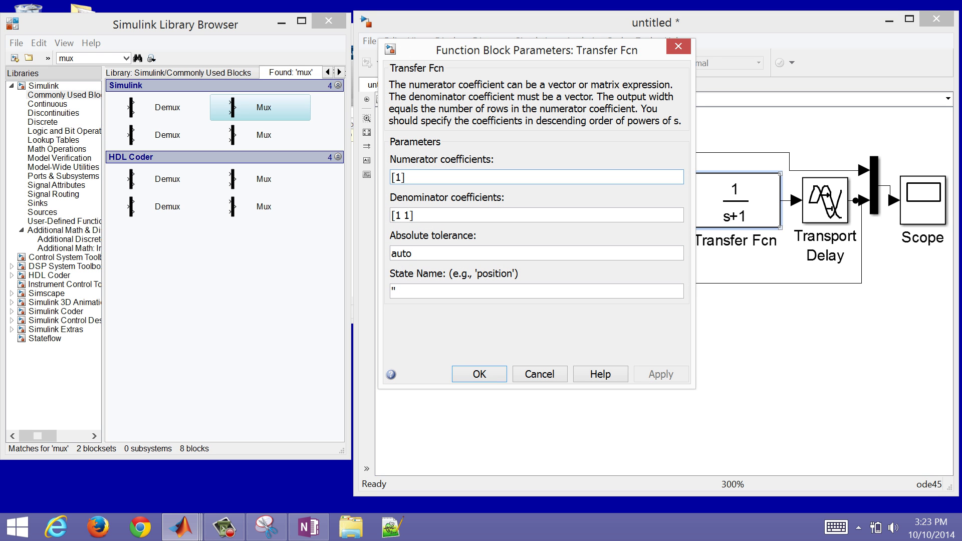
key("BackSpace")
type("0.1")
left_click(405, 214)
key("BackSpace")
type("500")
key("BackSpace")
key("BackSpace")
type("0")
key("Return")
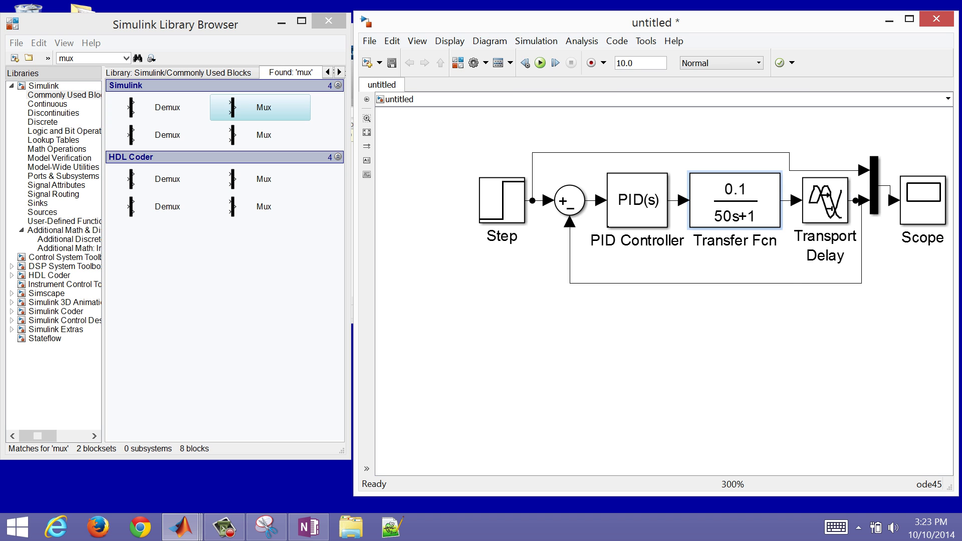
Step: Set the Transport Delay block's time delay to 20
double_click(825, 201)
left_click(565, 166)
key("BackSpace")
type("20")
key("Return")
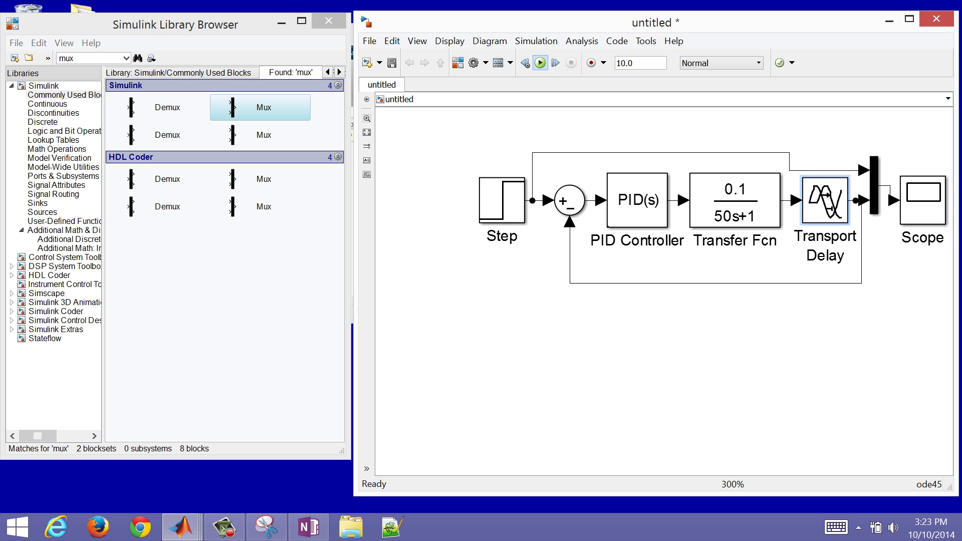
Step: Set the simulation stop time to 300, run the model, and view the response in a maximized Scope window
left_click(540, 63)
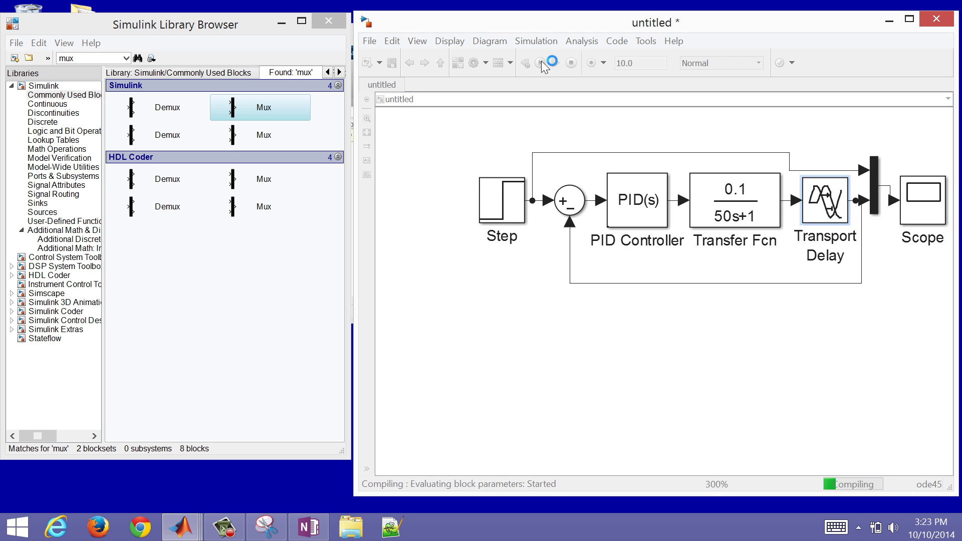
double_click(636, 63)
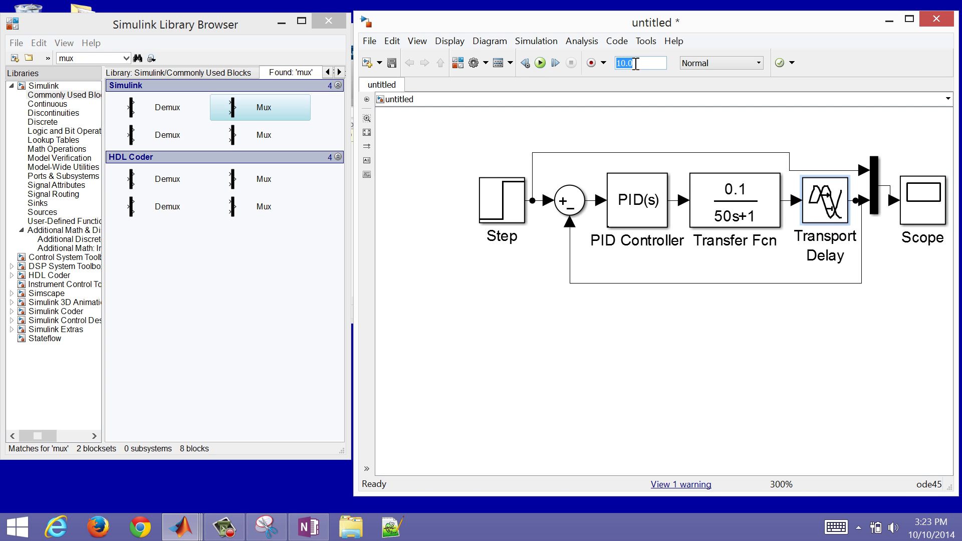
type("300")
left_click(917, 201)
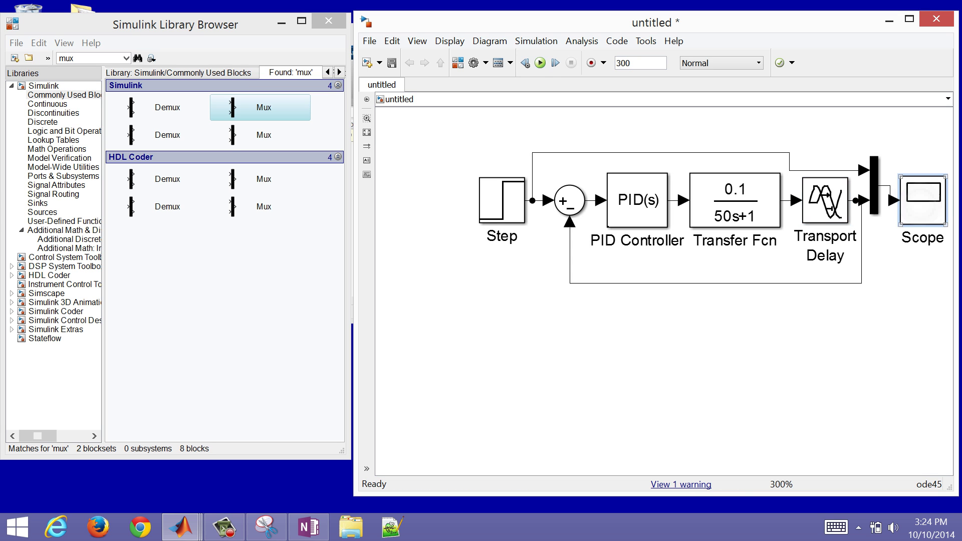
double_click(922, 201)
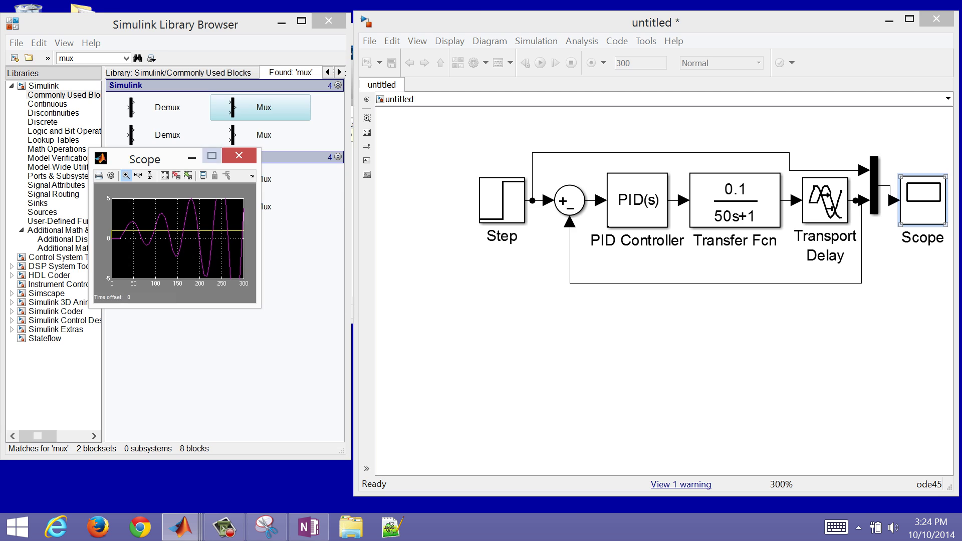
left_click(220, 155)
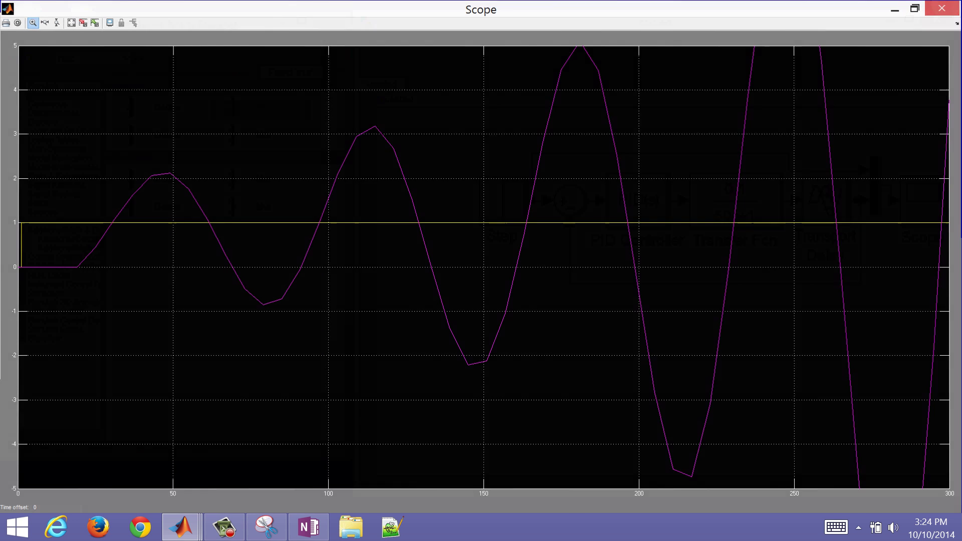
key("alt+F4")
Step: Set the PID Controller's proportional gain to 50, rerun the simulation, and view the Scope response
double_click(638, 200)
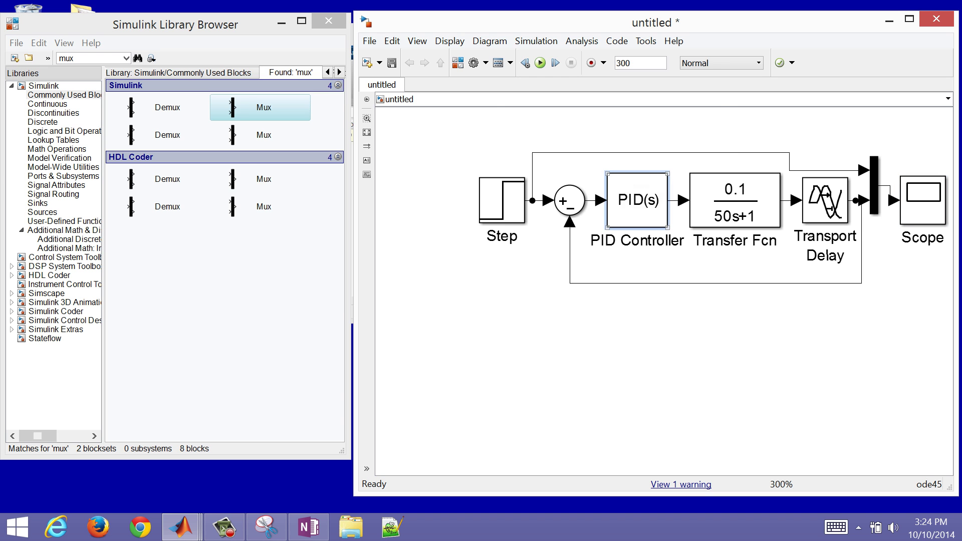
double_click(393, 269)
key("BackSpace")
type("50")
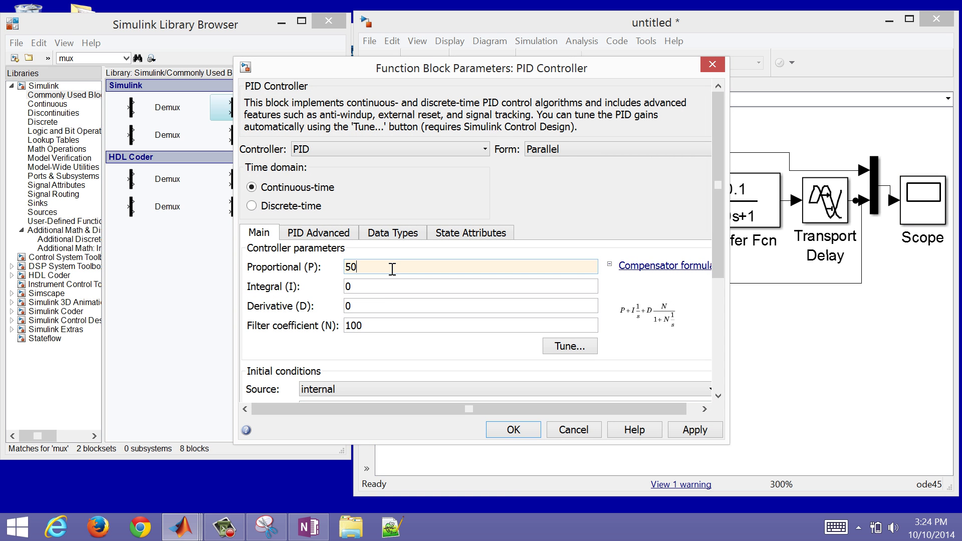
key("Return")
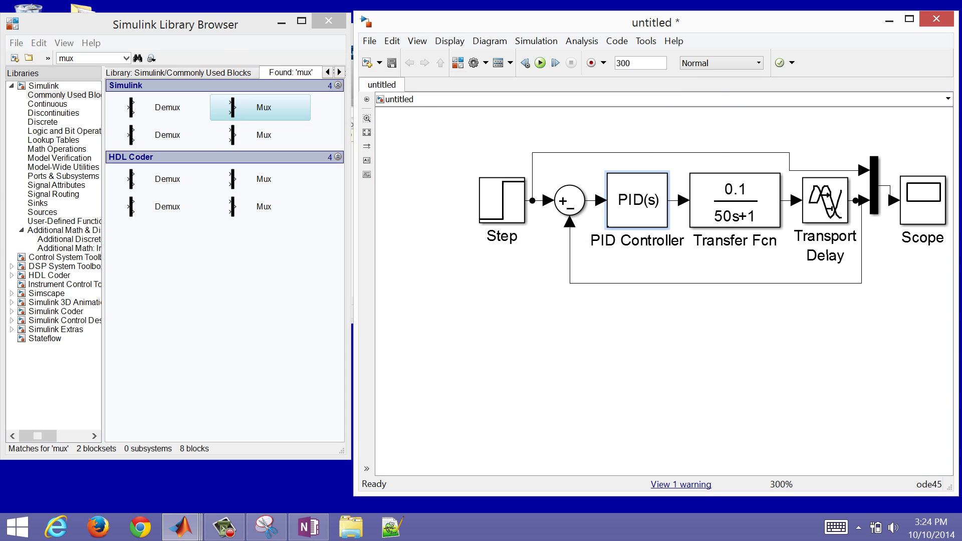
left_click(540, 63)
double_click(922, 199)
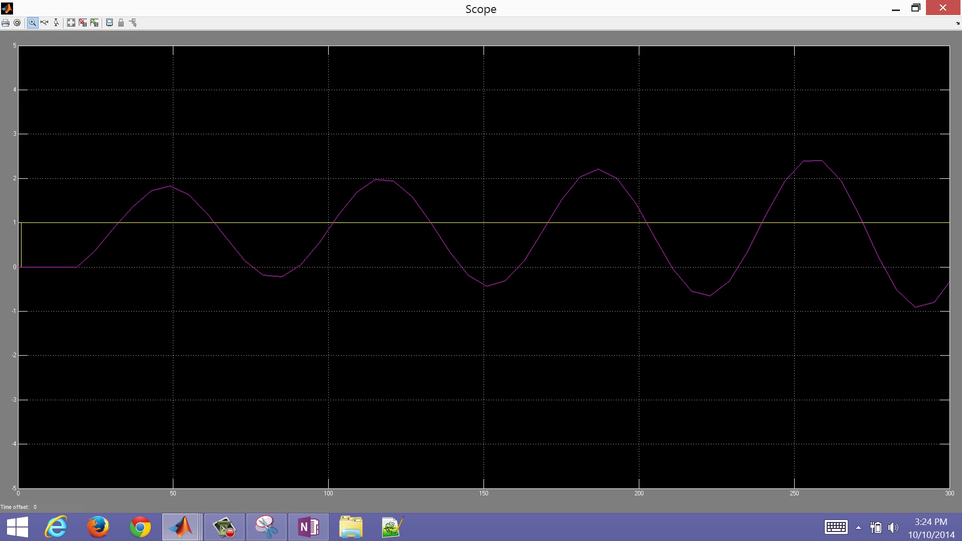
key("alt+F4")
Step: Set the PID Controller's proportional gain to 45, rerun the simulation, and view the Scope response
double_click(638, 201)
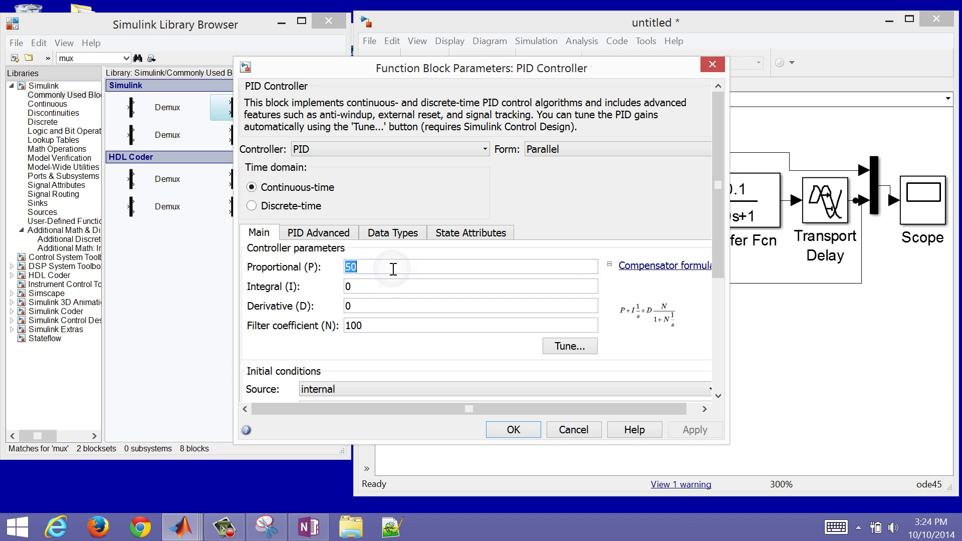
type("45")
left_click(694, 429)
key("Return")
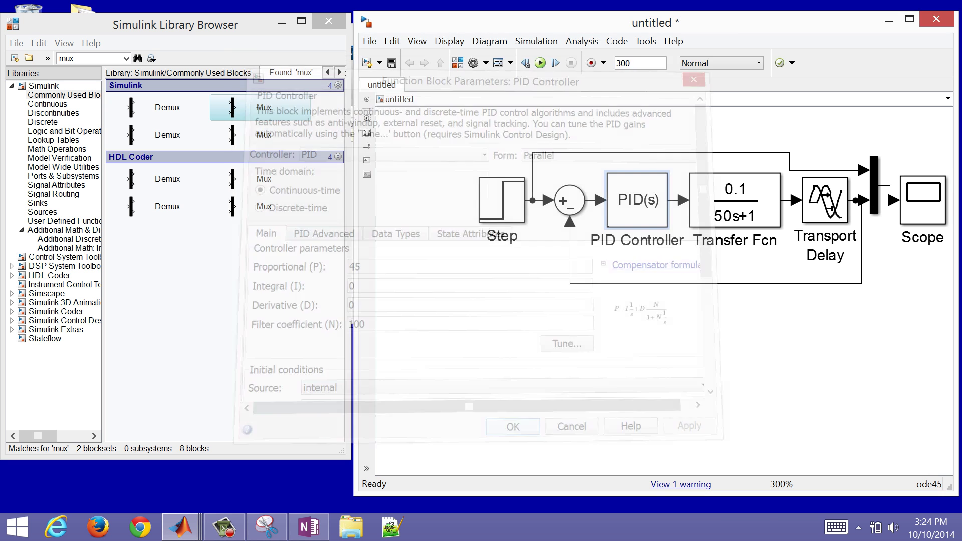
key("ctrl+t")
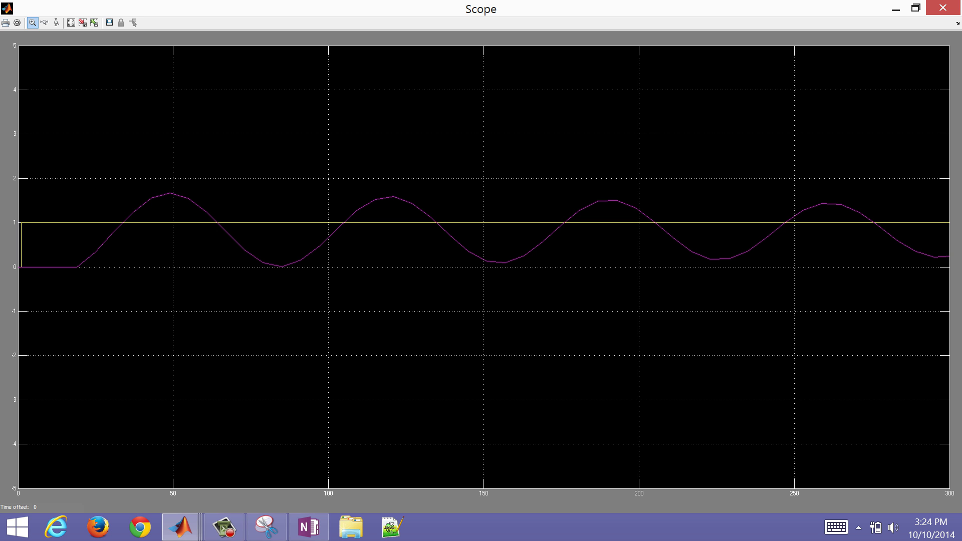
key("alt+F4")
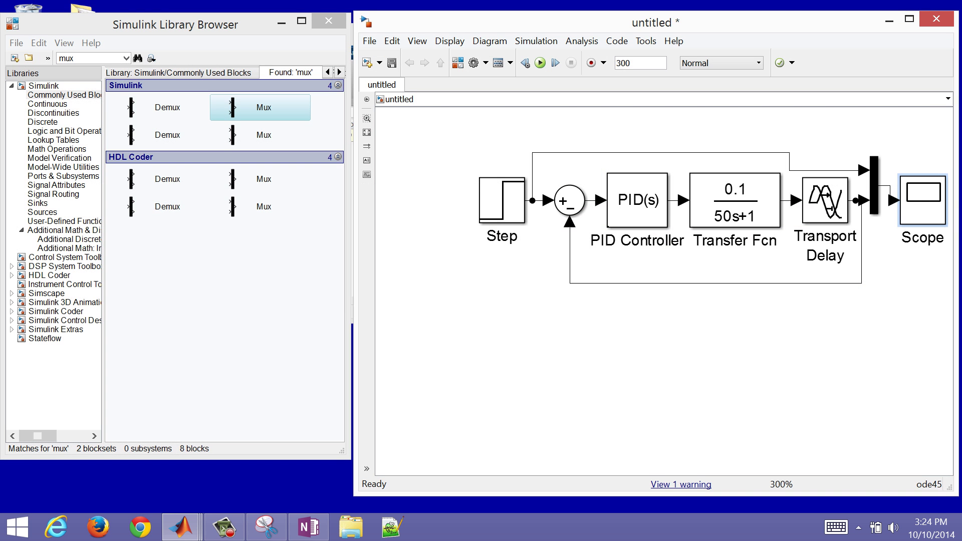
Step: Set the solver's maximum step size to 1 in the model configuration, rerun the simulation, and view the smoother Scope curve
left_click(474, 63)
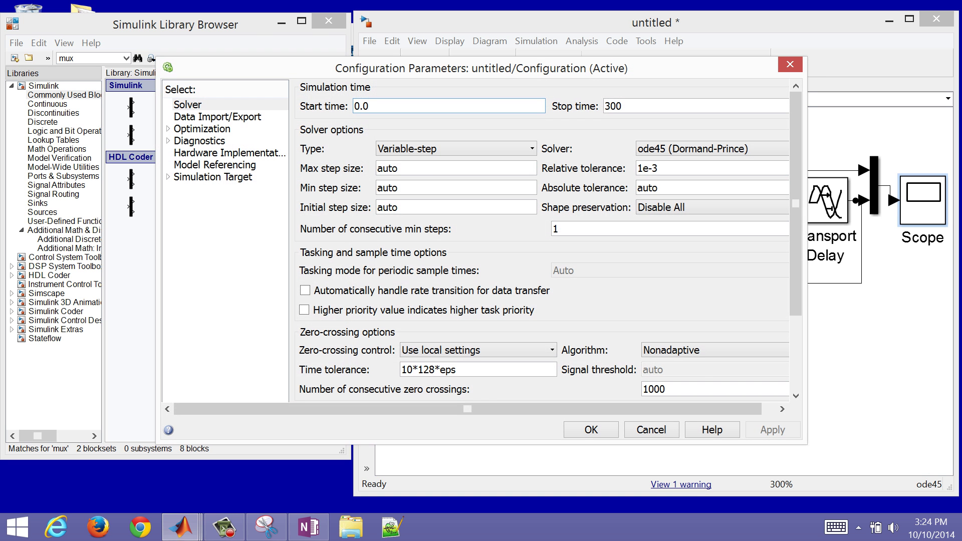
double_click(406, 169)
type("1")
key("Return")
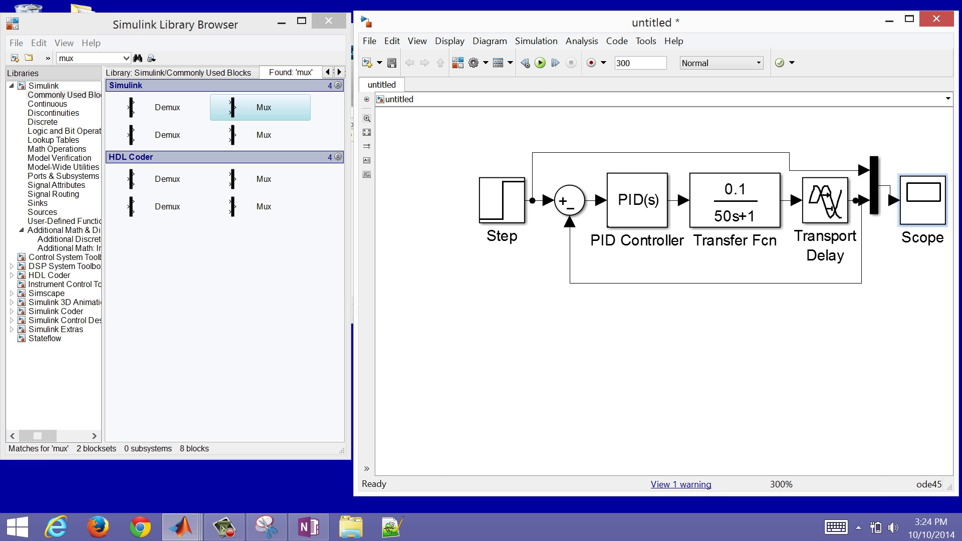
left_click(540, 62)
double_click(923, 200)
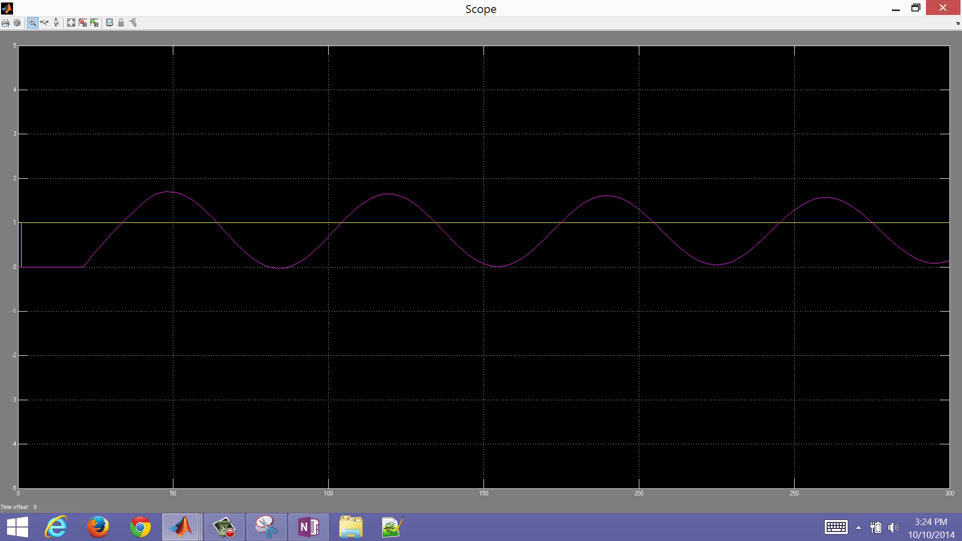
key("alt+F4")
Step: Set the PID Controller's proportional gain to -10, rerun the simulation, and view the Scope response
double_click(638, 200)
double_click(438, 267)
key("BackSpace")
type("-19")
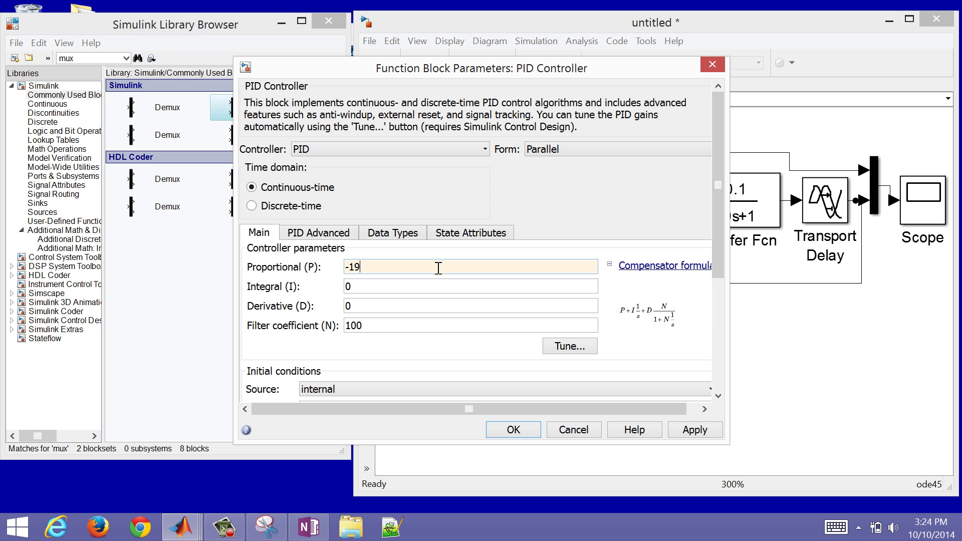
key("BackSpace")
type("0")
left_click(695, 429)
left_click(512, 429)
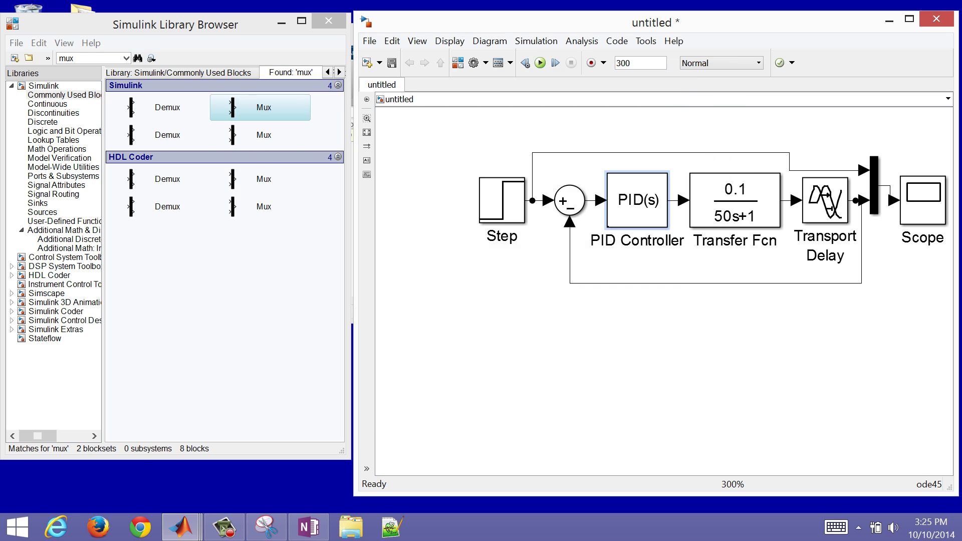
left_click(904, 208)
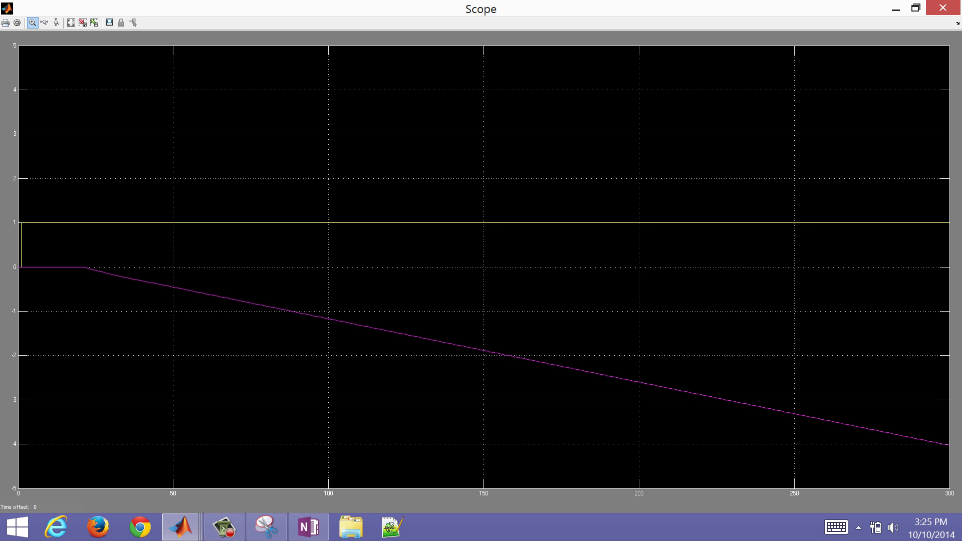
left_click(944, 8)
Step: Extend the simulation stop time to 10000, rerun the model, and view the long-term Scope response
double_click(637, 63)
type("10000")
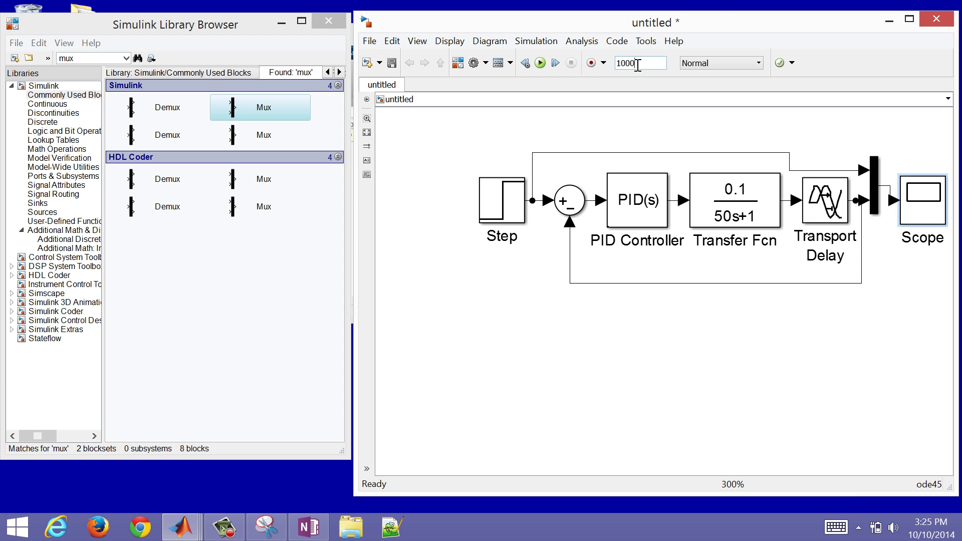
left_click(540, 63)
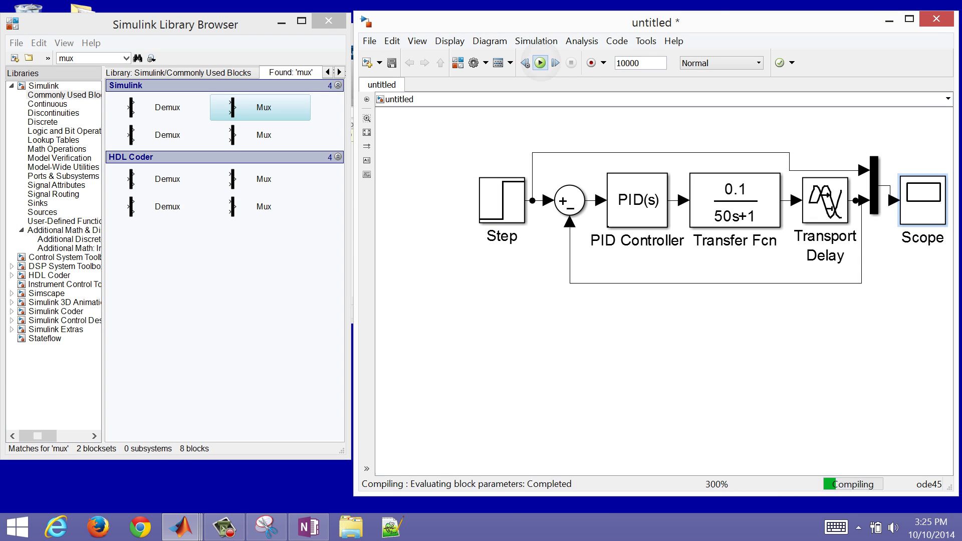
double_click(923, 201)
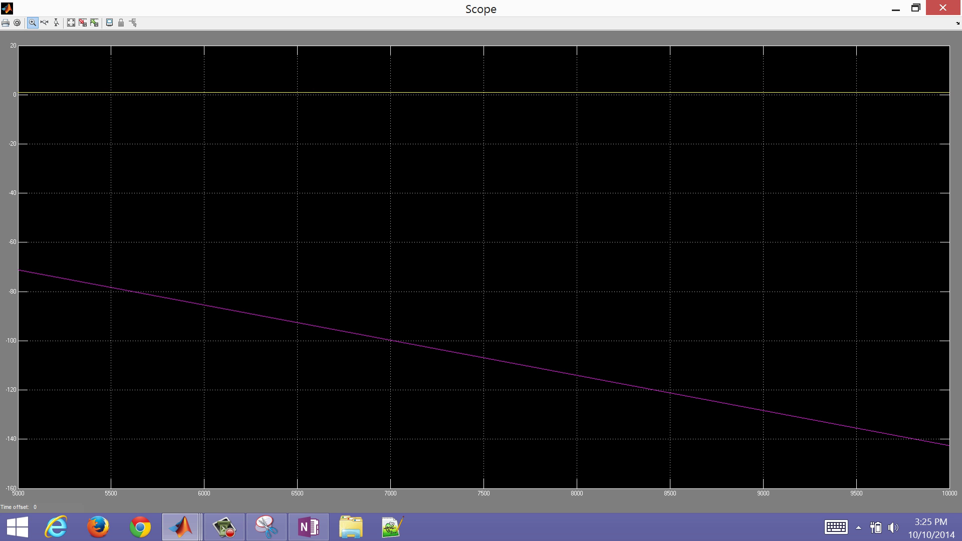
key("alt+F4")
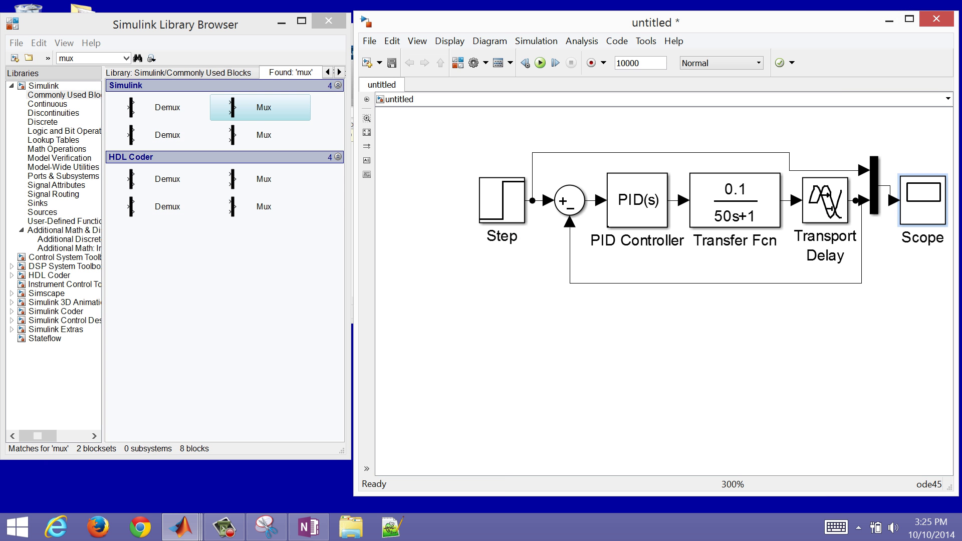
Step: Set the PID Controller's proportional gain to -15, rerun the simulation, and view the Scope response
double_click(638, 200)
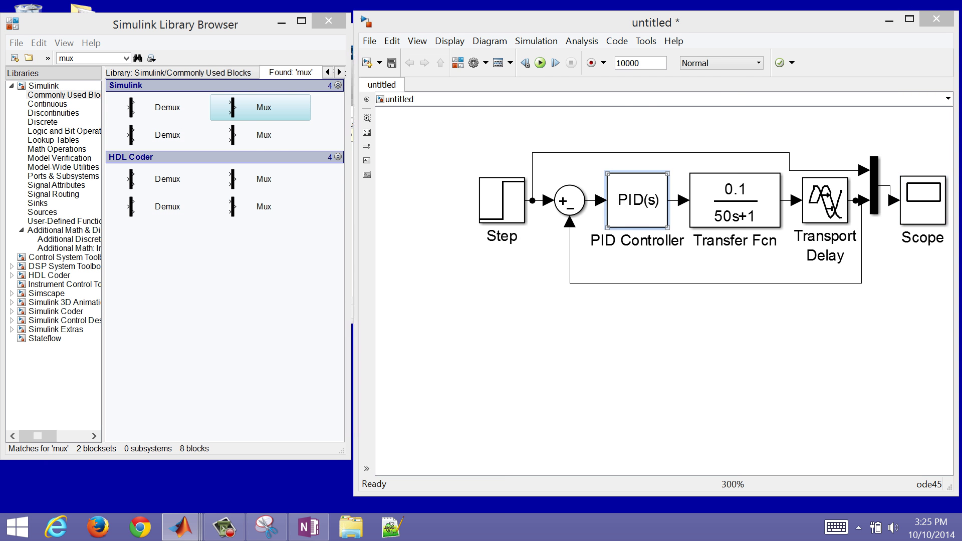
left_click(424, 268)
left_click(424, 268)
key("BackSpace")
key("BackSpace")
type("15")
left_click(695, 429)
left_click(511, 431)
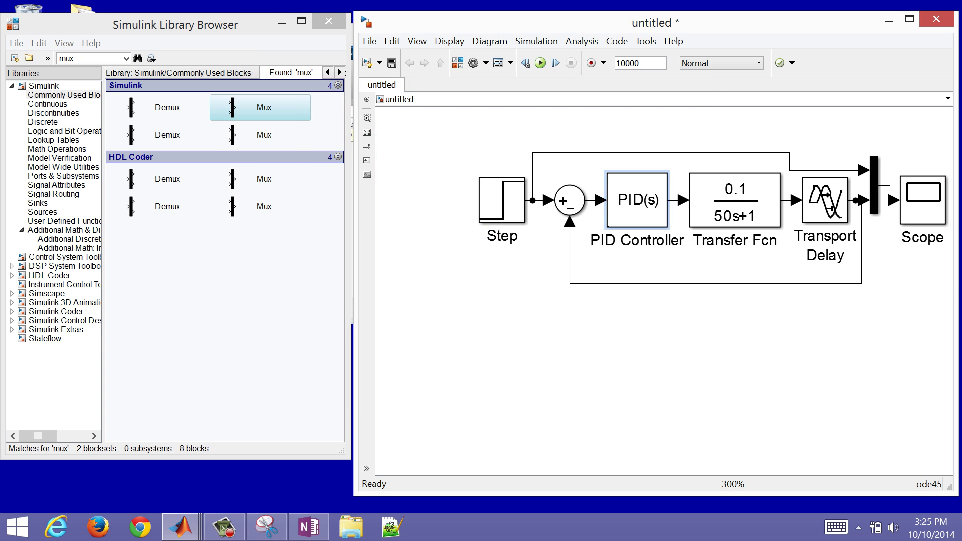
key("ctrl+t")
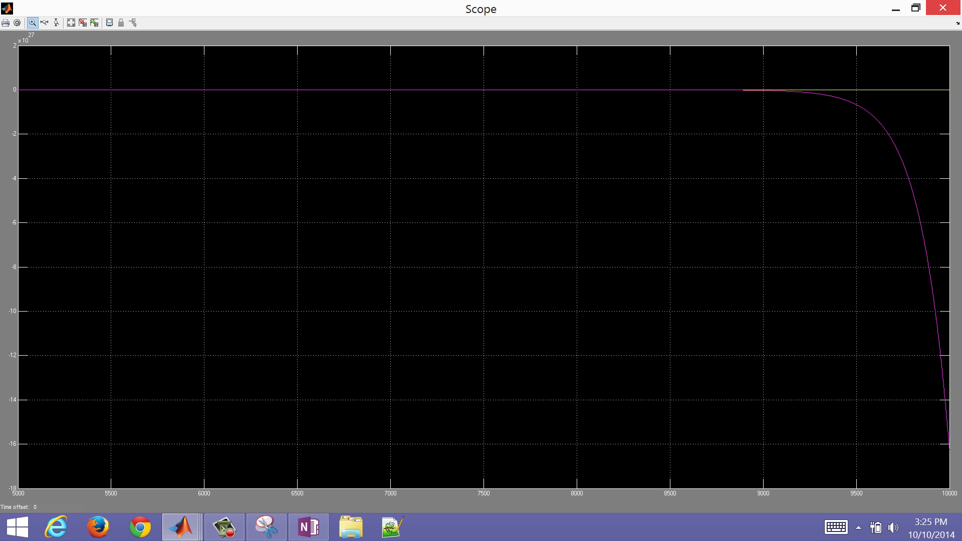
Step: Switch to the OneNote page and show the handwritten block diagram and Kc range question in full-page view
key("alt+Tab")
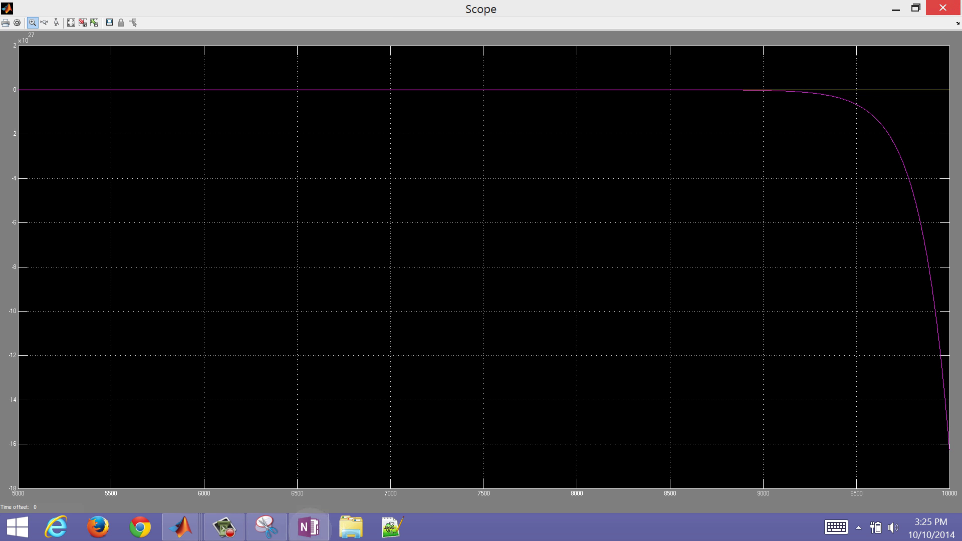
scroll(435, 295, "up", 10)
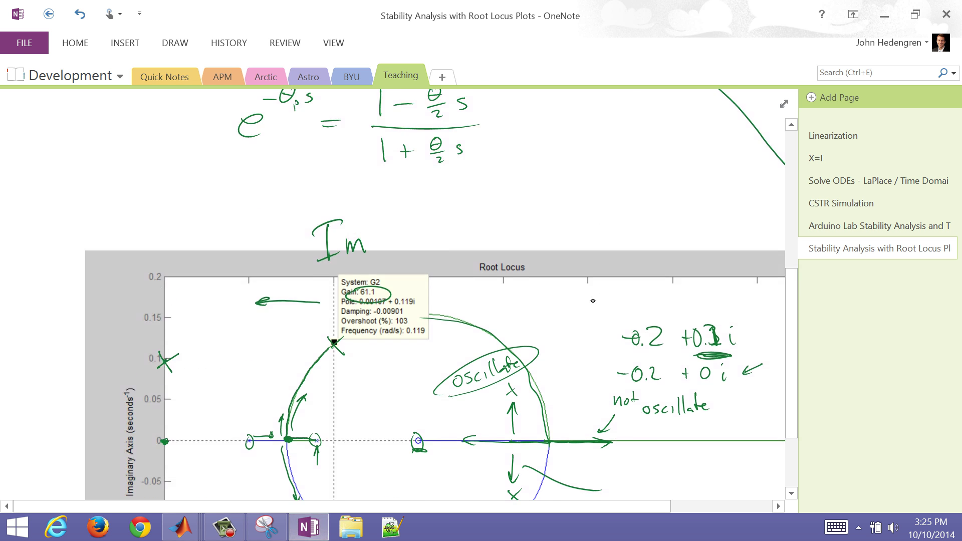
key("F11")
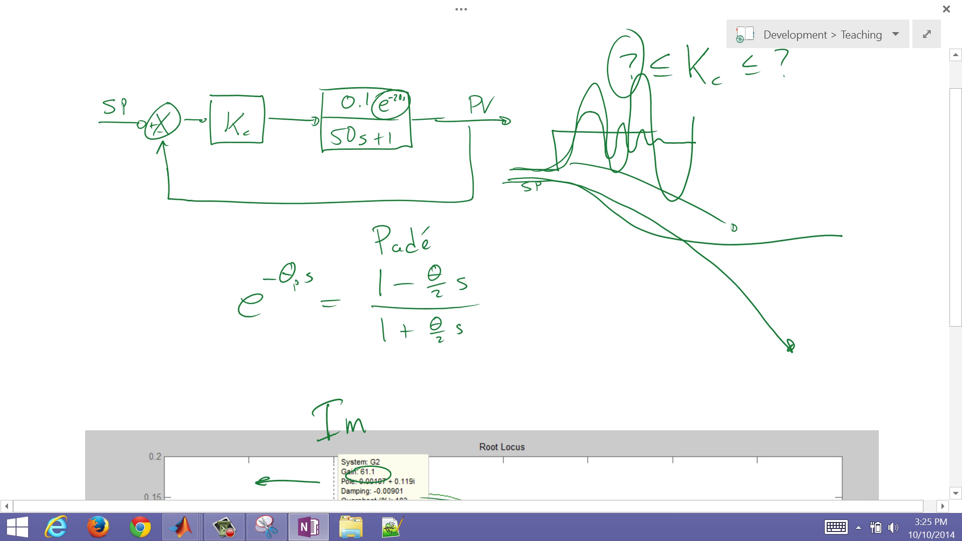